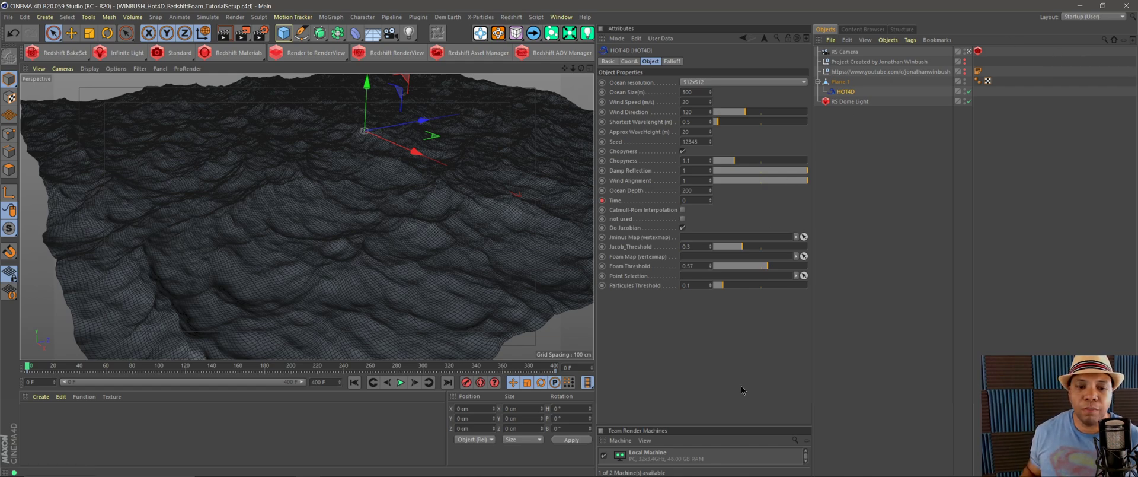
Step: Bring the browser with the RedShift C4D Tutos Facebook post in front of Cinema 4D
left_click(208, 468)
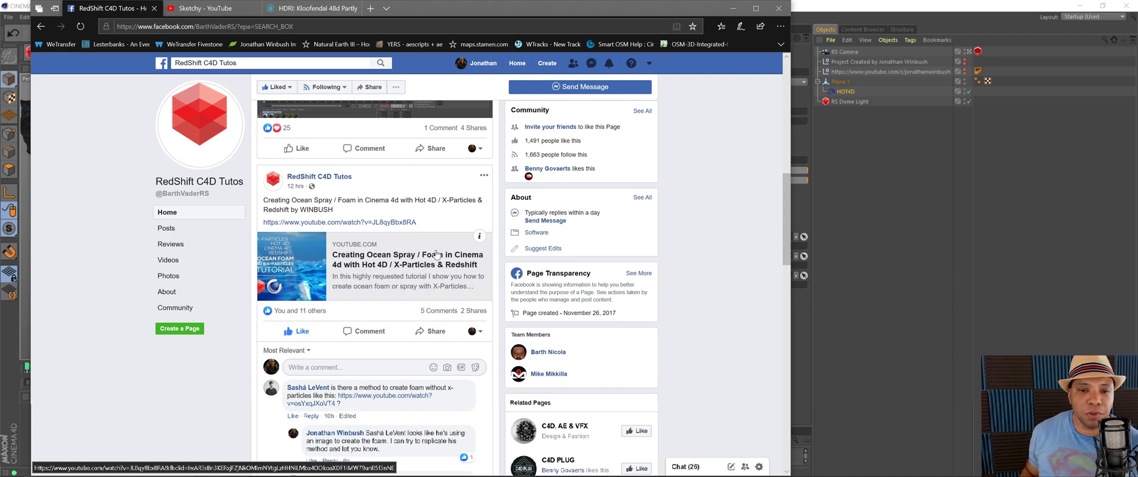
Step: Scroll through the ocean foam post's comments, then switch to the Sketchy YouTube channel tab
scroll(356, 323, "down", 1)
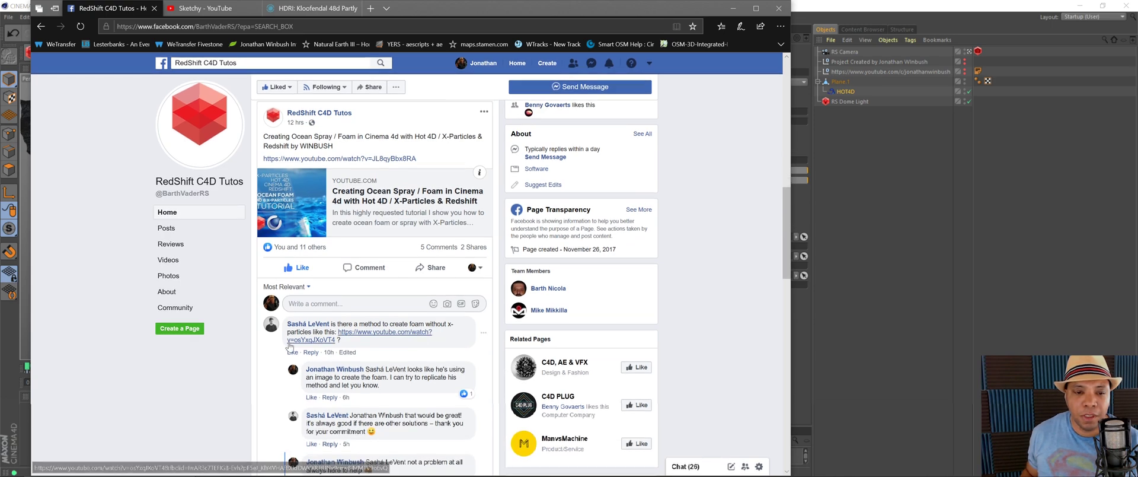
mouse_move(308, 330)
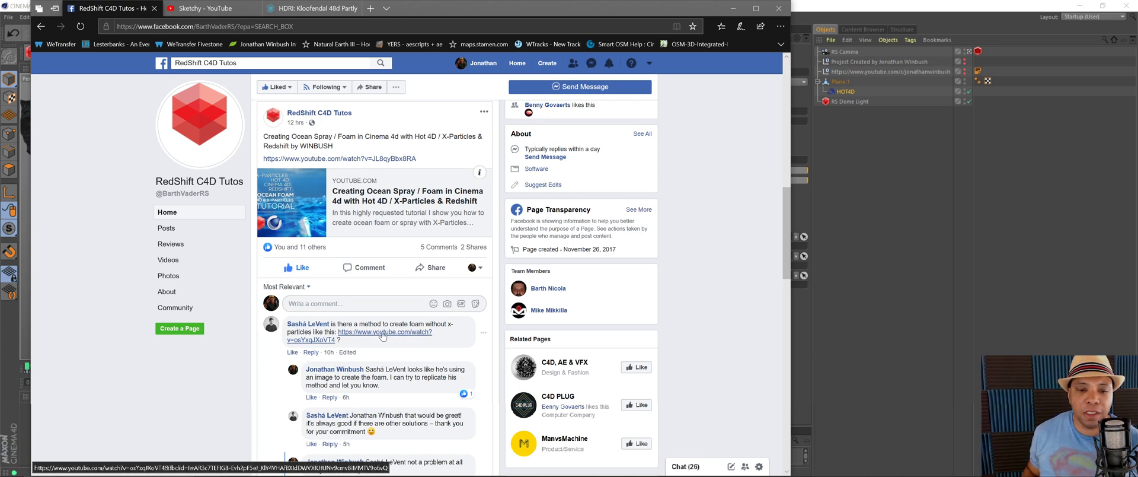
left_click(208, 8)
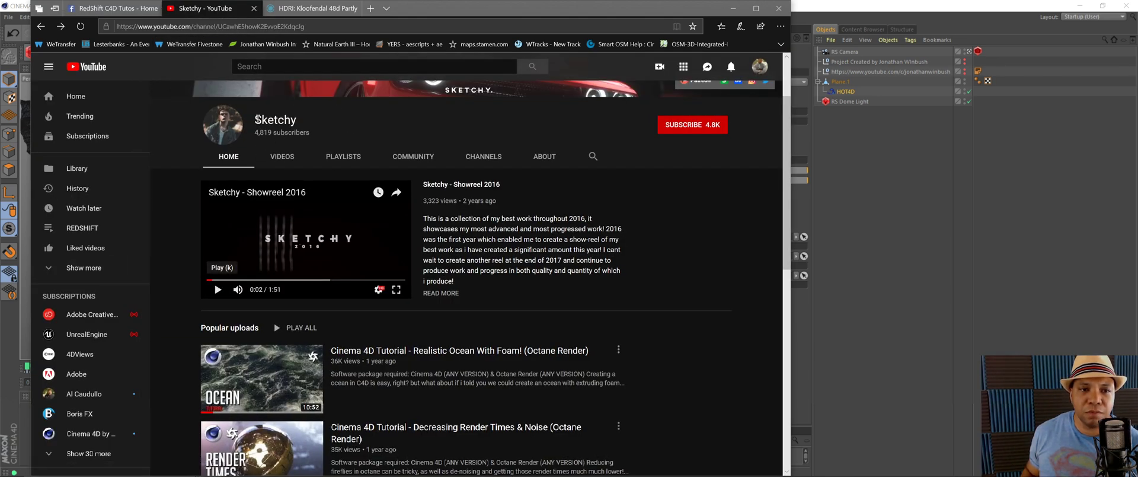
Step: Browse the Sketchy channel's ocean foam tutorial, then minimize the browser to reveal Cinema 4D
scroll(396, 367, "down", 1)
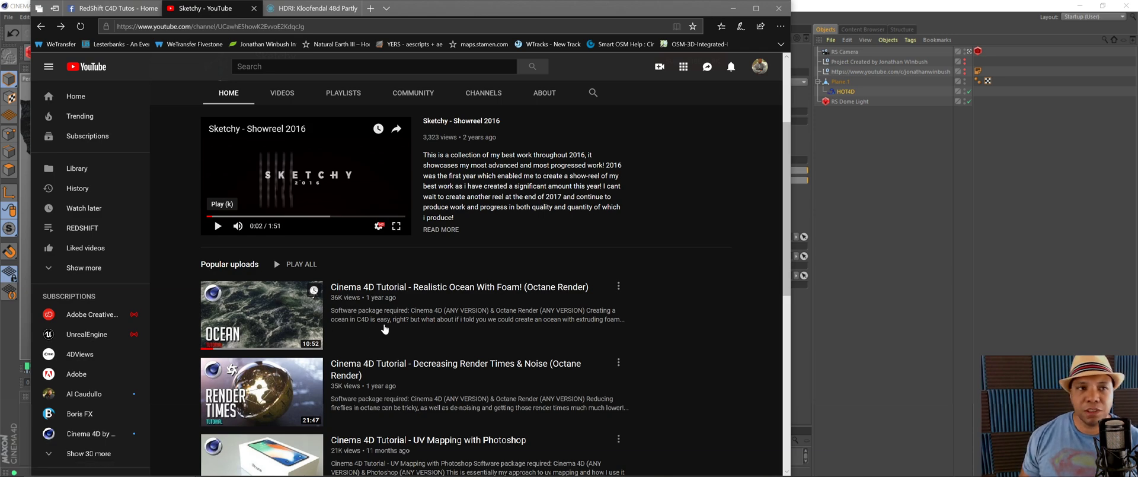
left_click(733, 9)
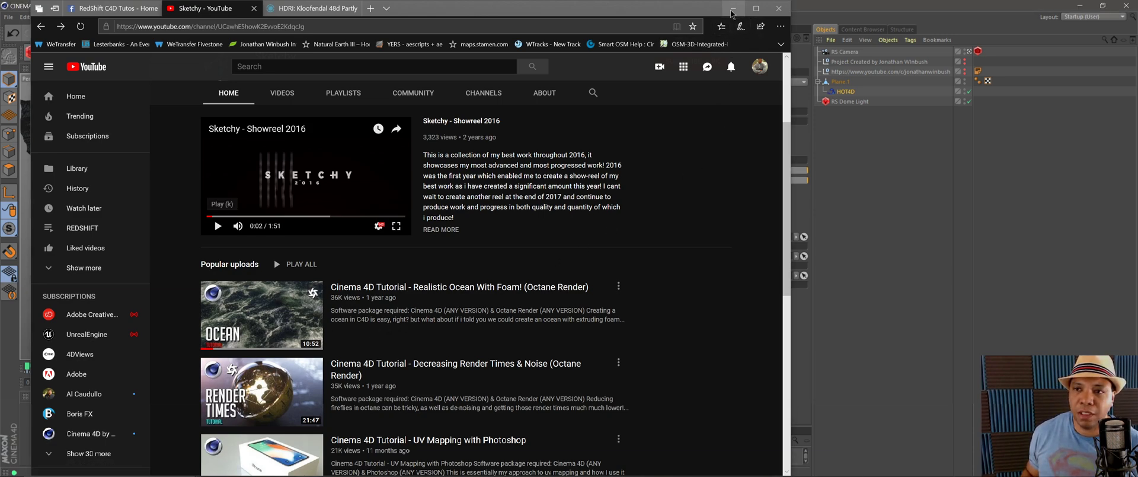
Step: Open the sea water foam photo from the IMAGES folder and move its viewer aside
left_click(259, 466)
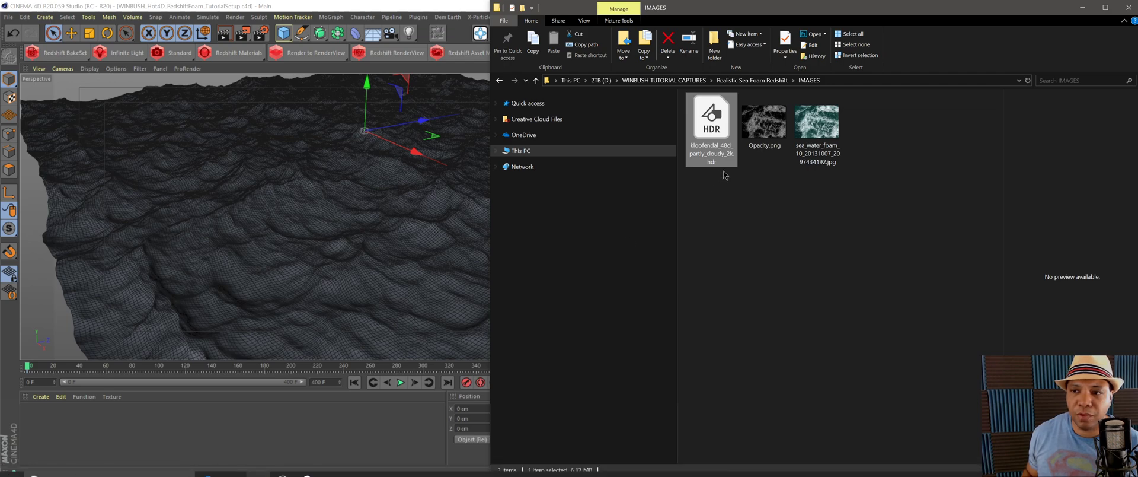
left_click(808, 136)
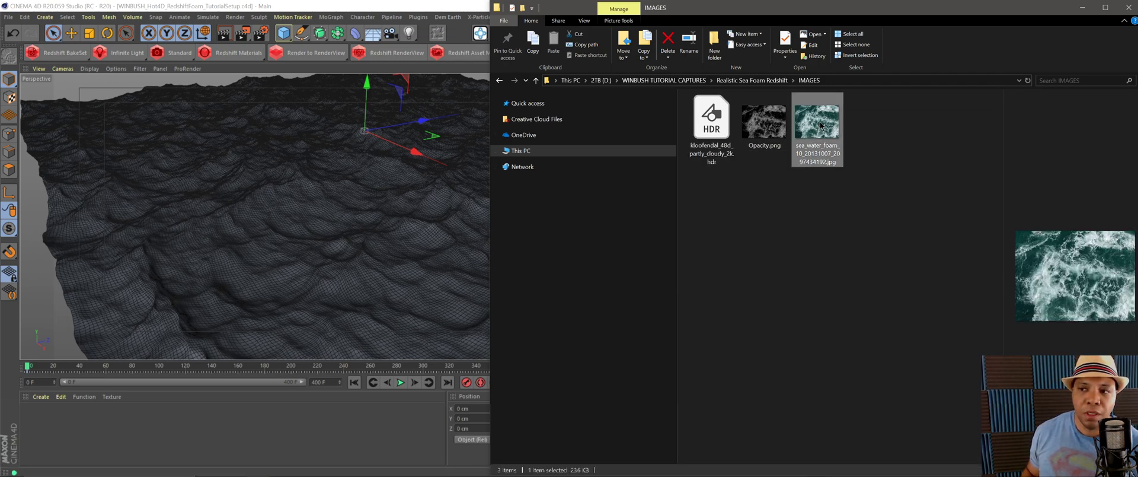
double_click(821, 125)
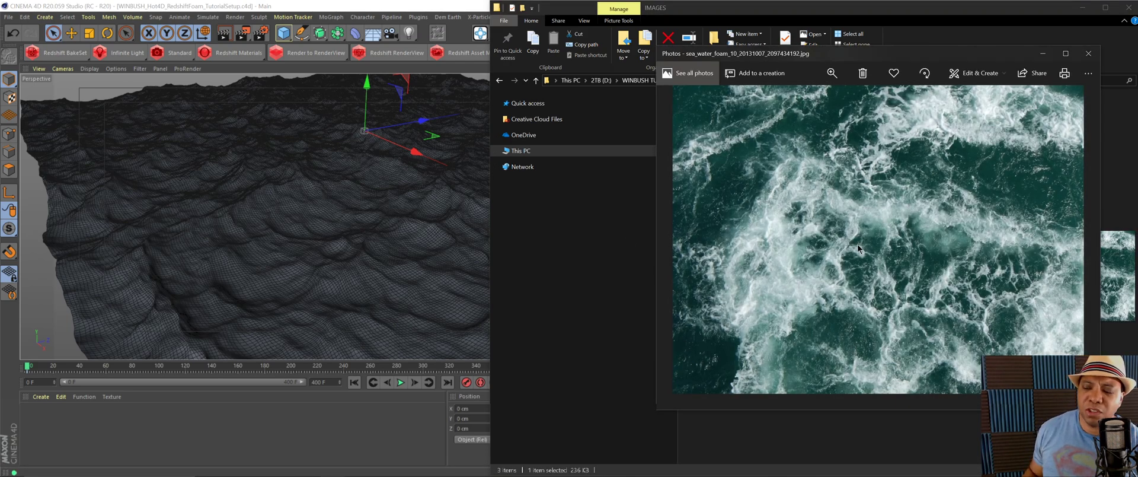
left_click_drag(867, 58, 844, 63)
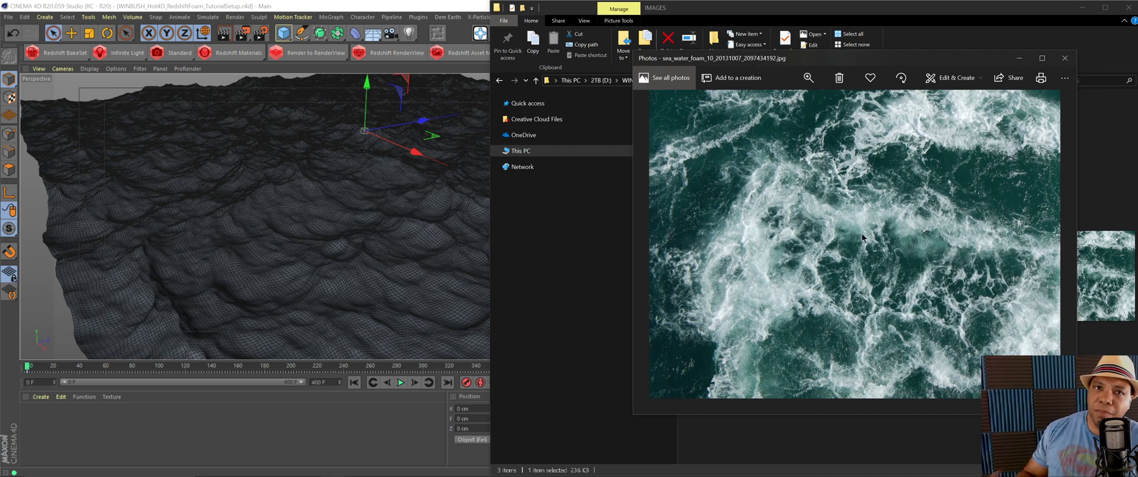
left_click_drag(831, 60, 429, 68)
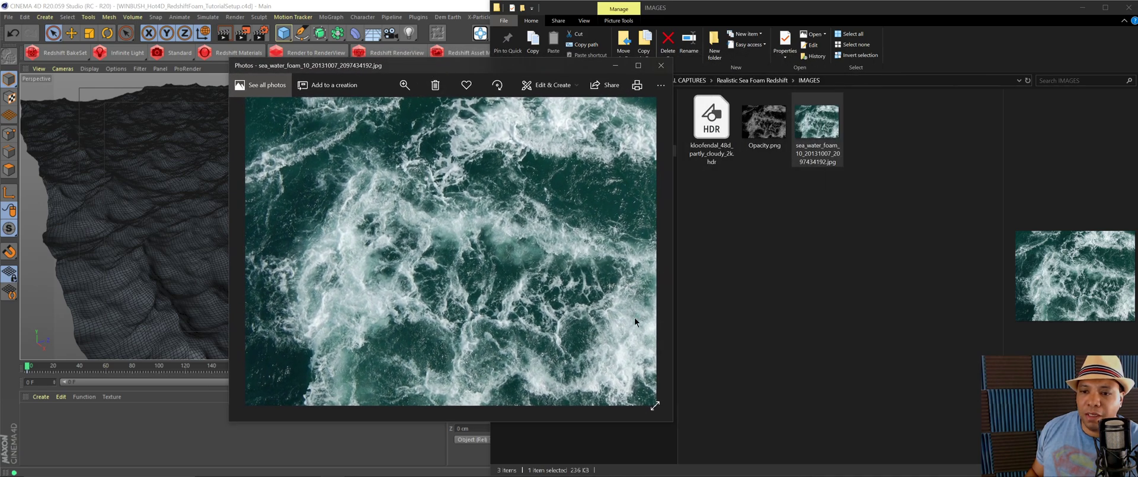
Step: Open Opacity.png in a second viewer and zoom in to compare it with the foam photo
left_click(765, 124)
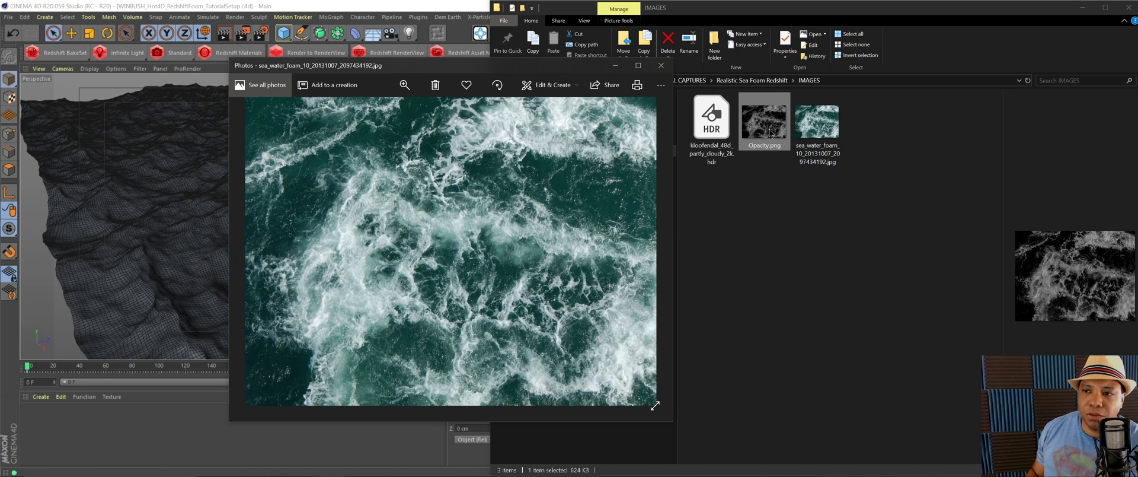
double_click(768, 128)
left_click(445, 247)
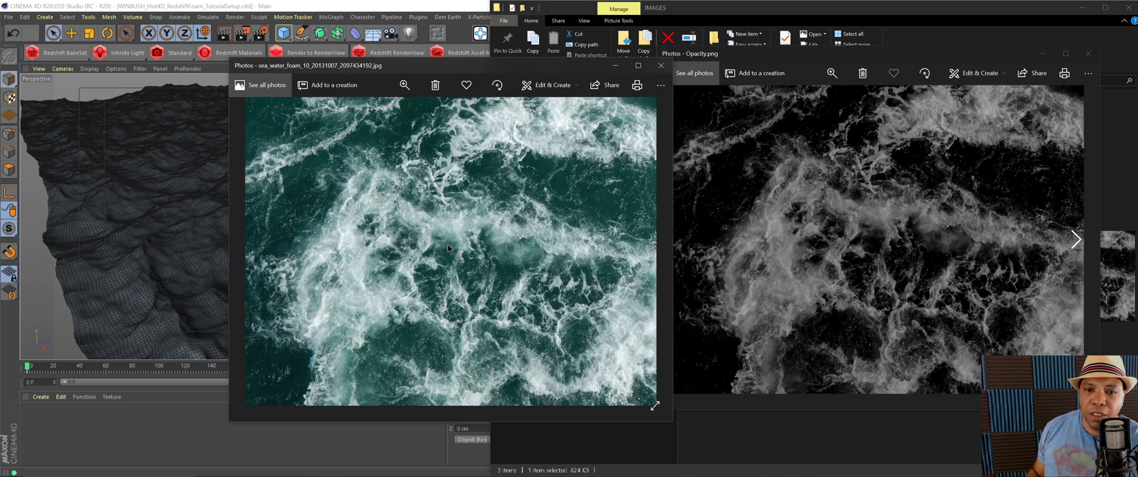
left_click(753, 272)
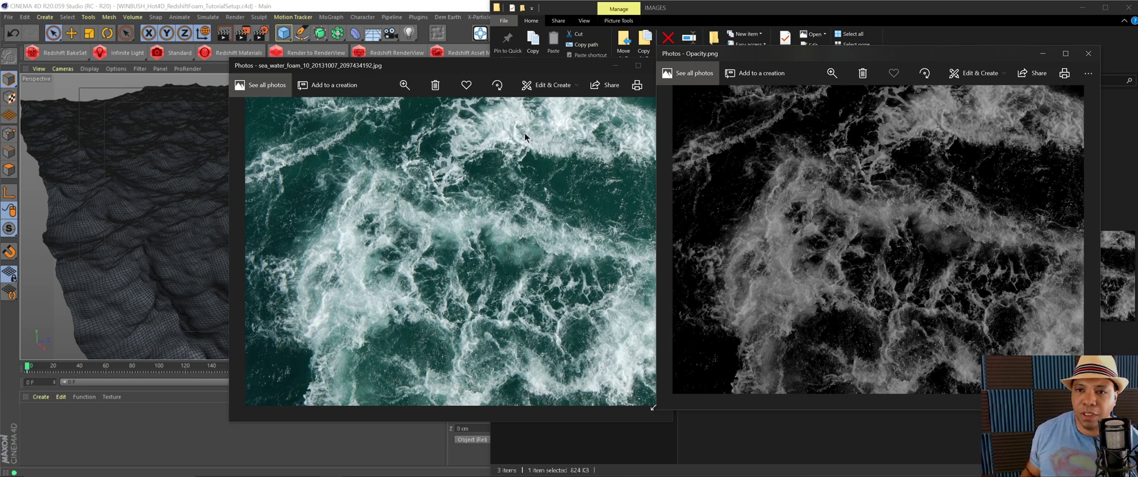
left_click(403, 85)
mouse_move(360, 109)
left_mouse_down()
mouse_move(462, 113)
mouse_move(362, 111)
left_mouse_up()
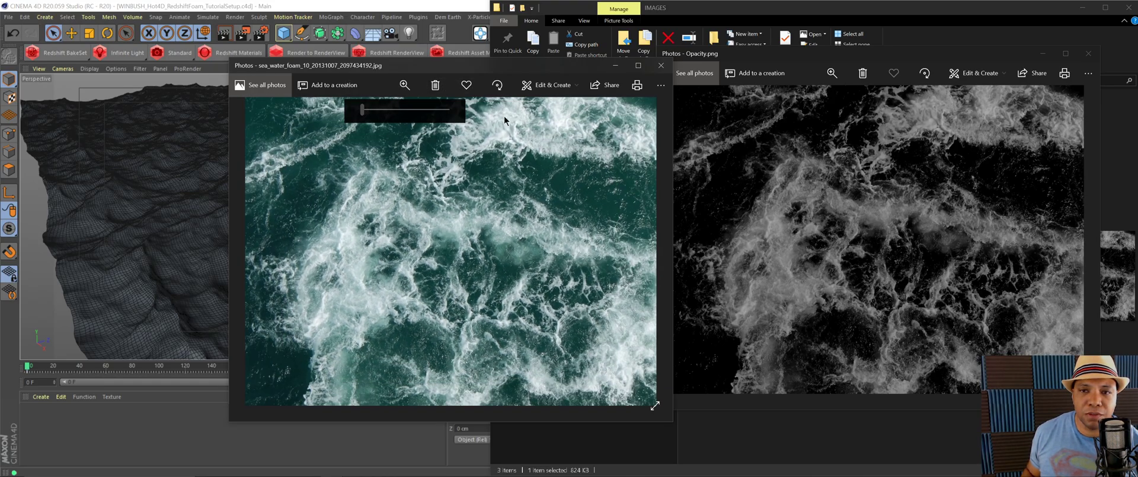
Step: Close both photo viewers and return to Cinema 4D
left_click(660, 66)
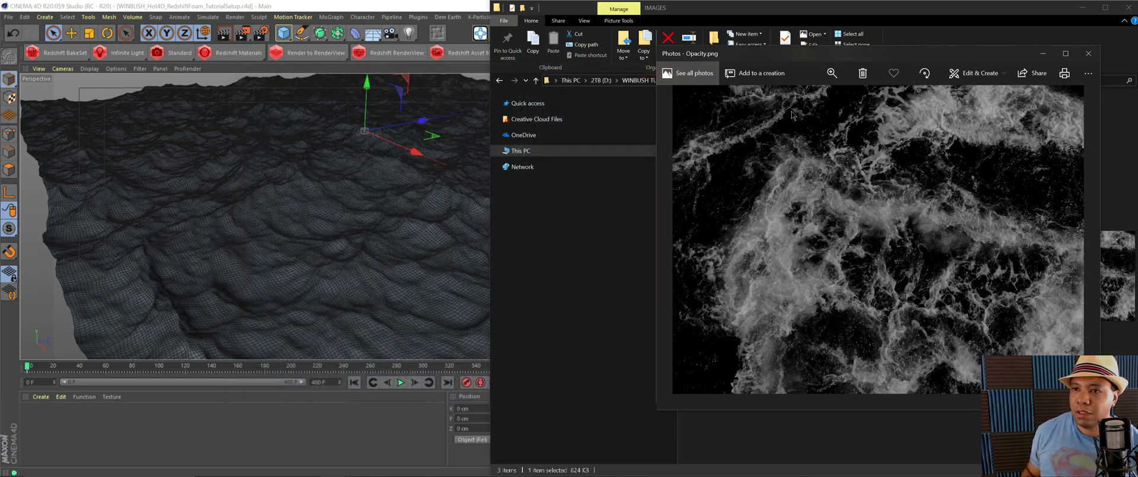
left_click(1088, 53)
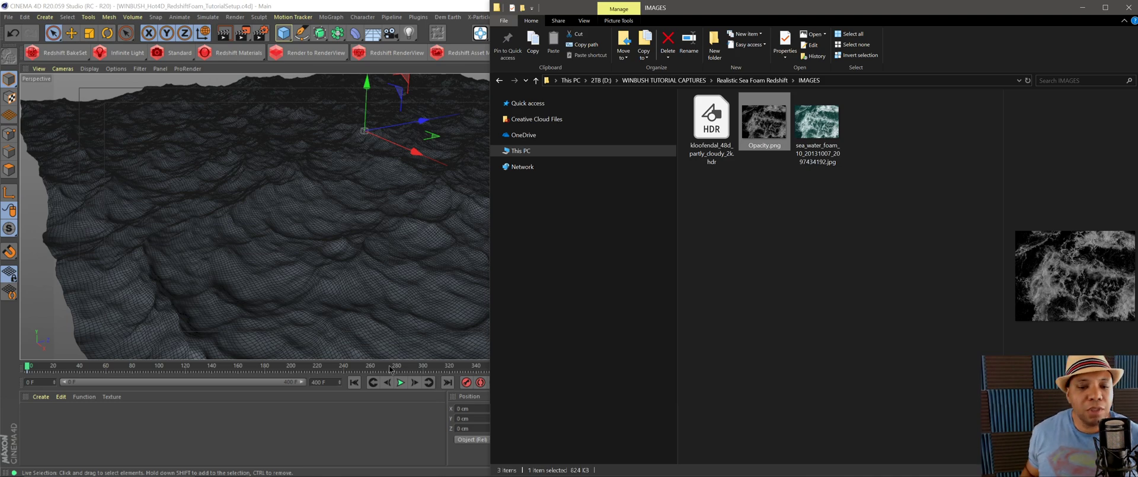
left_click(351, 415)
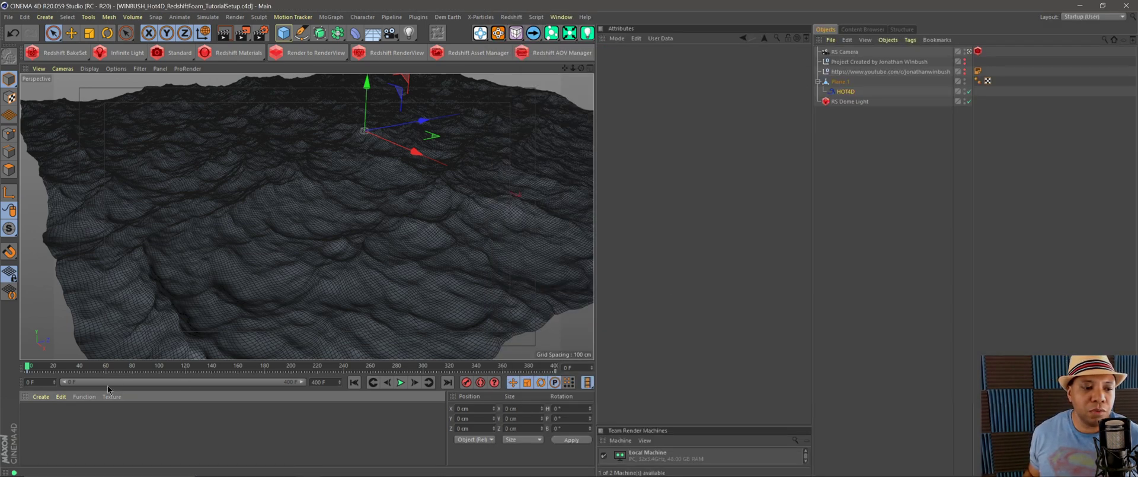
Step: Create a Redshift RS Material via Create > Redshift > Materials and open its shader graph
left_click(41, 396)
mouse_move(75, 292)
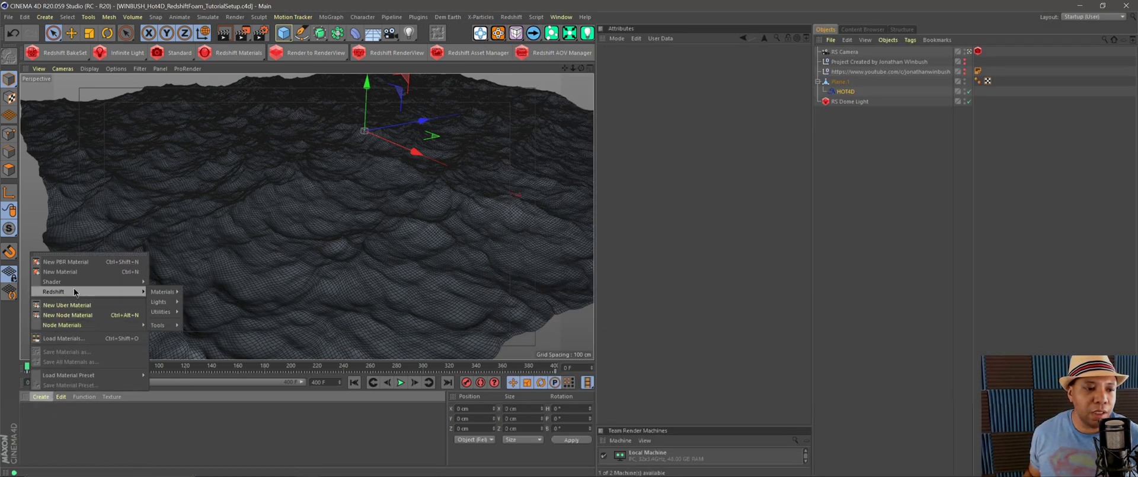
mouse_move(167, 291)
left_click(203, 294)
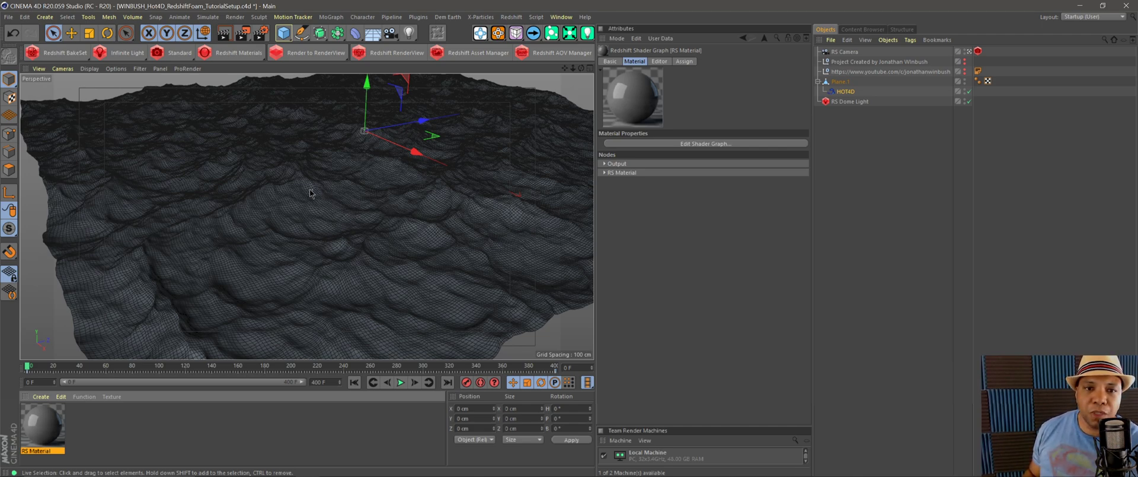
left_click(725, 146)
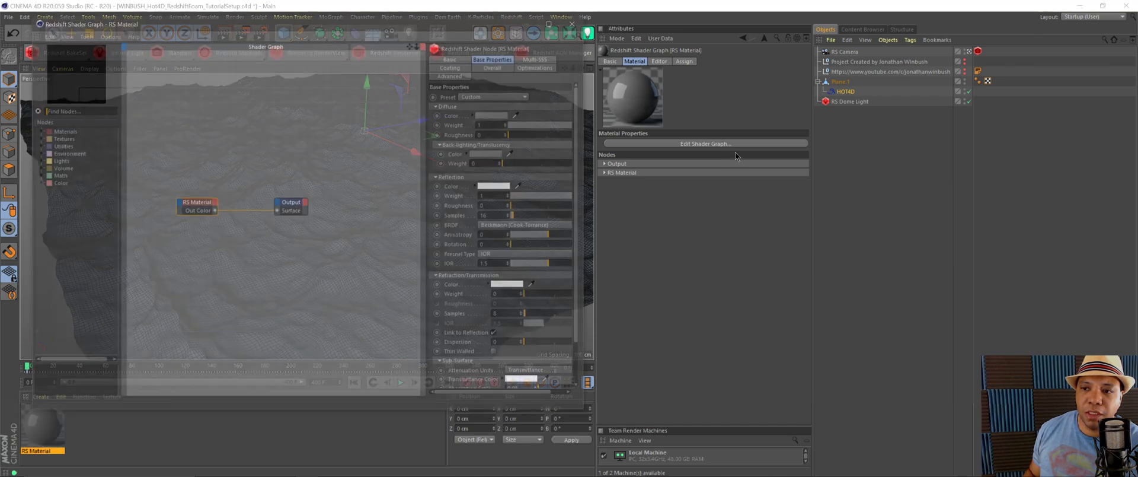
Step: Add a Material Blender node from the Materials node category to the graph
left_click_drag(237, 22, 444, 50)
left_click_drag(386, 201, 561, 175)
left_click(419, 177)
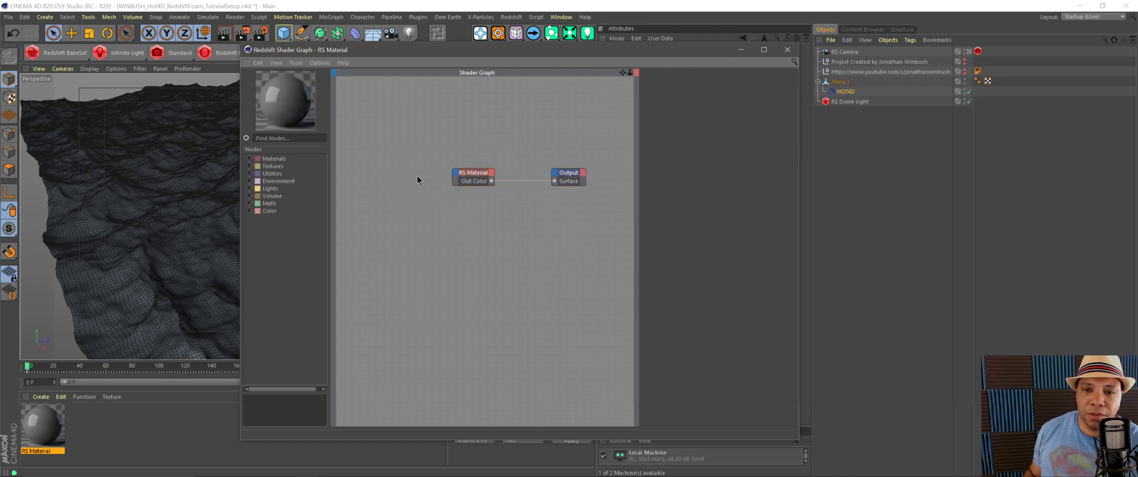
left_click(261, 159)
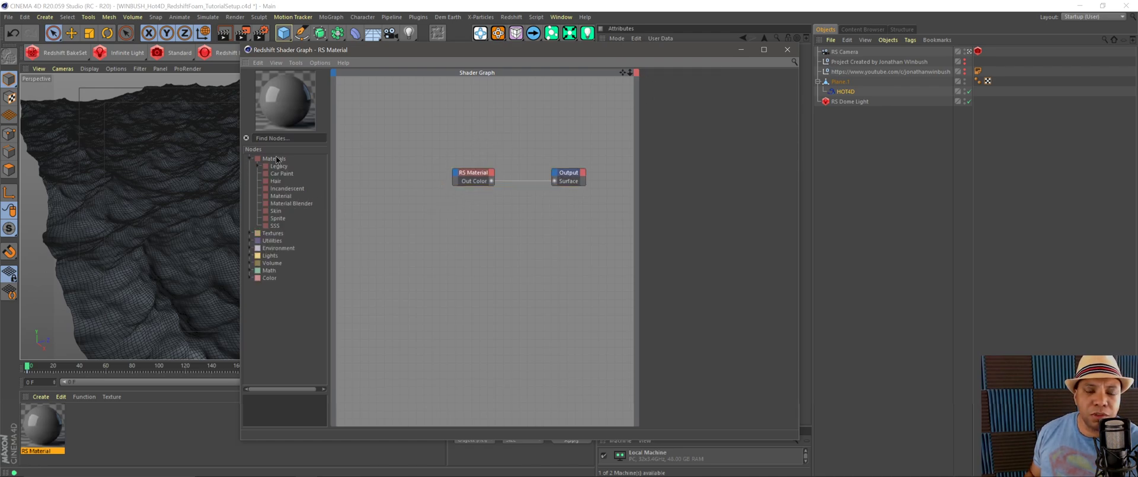
left_click(283, 203)
left_click_drag(285, 208, 518, 211)
Step: Wire RS Material's Out Color into the Material Blender's Base Color
left_click_drag(479, 175, 437, 165)
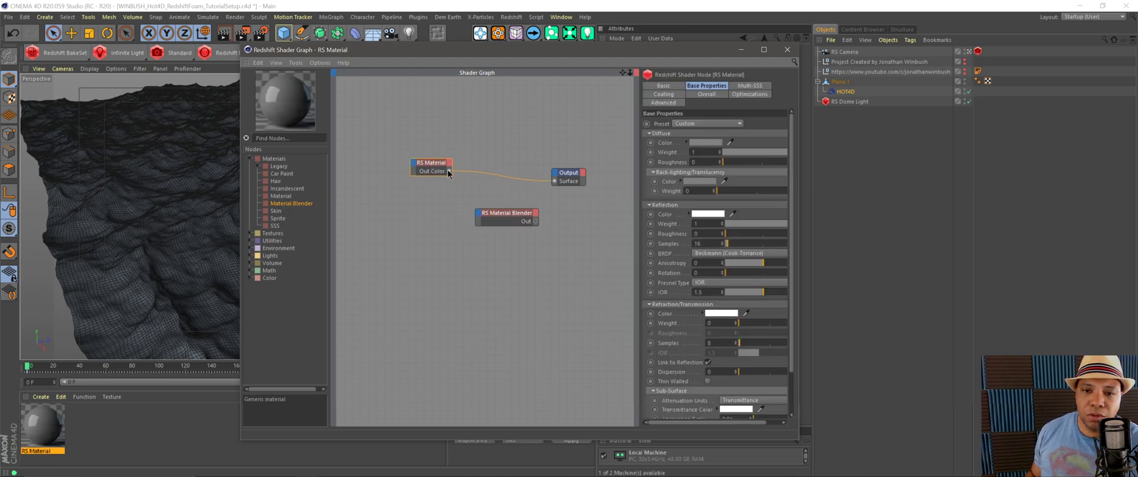
left_click_drag(463, 198, 579, 187)
left_click(532, 221)
left_click_drag(427, 165, 427, 176)
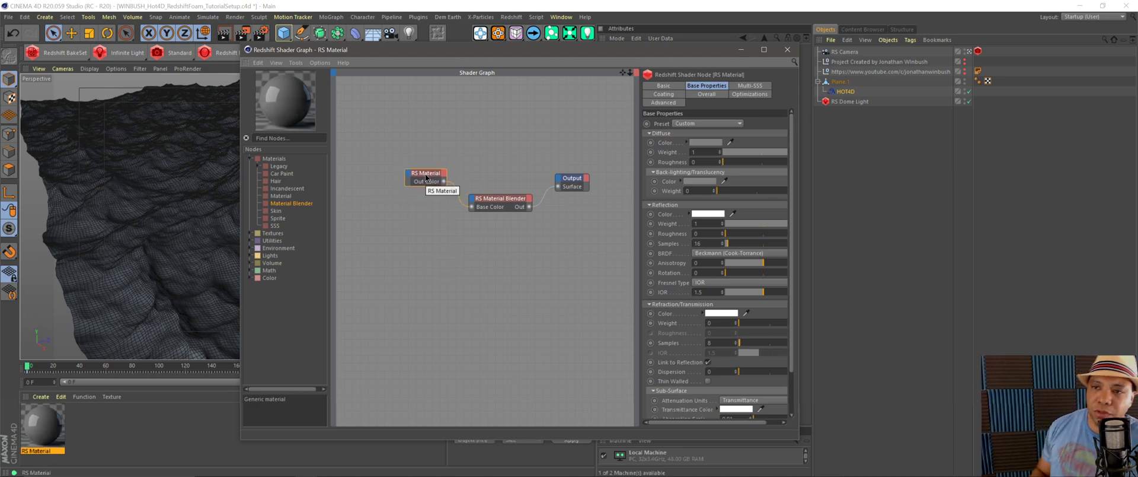
Step: Apply the Plastic preset with a deep blue diffuse colour to the base RS Material
left_click(685, 124)
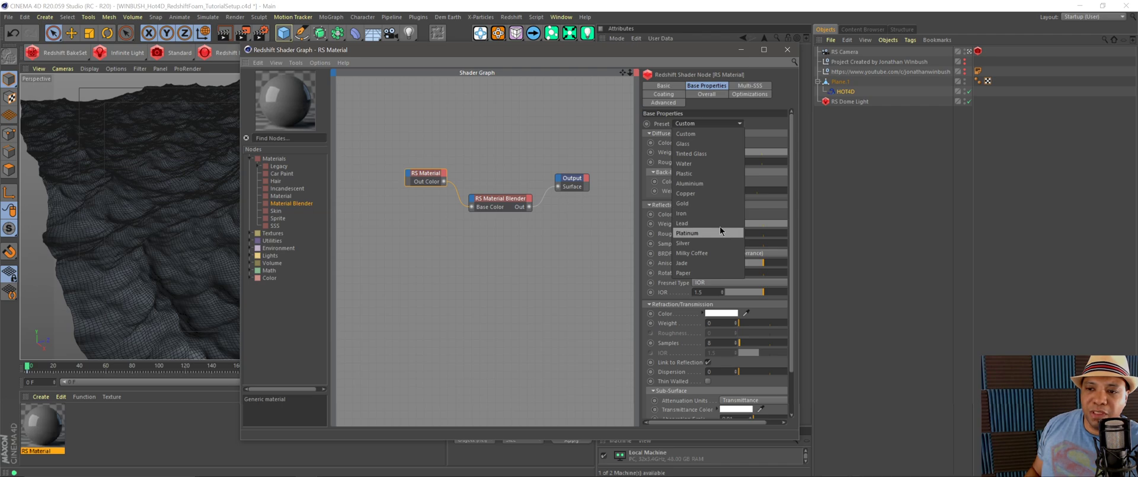
left_click(702, 173)
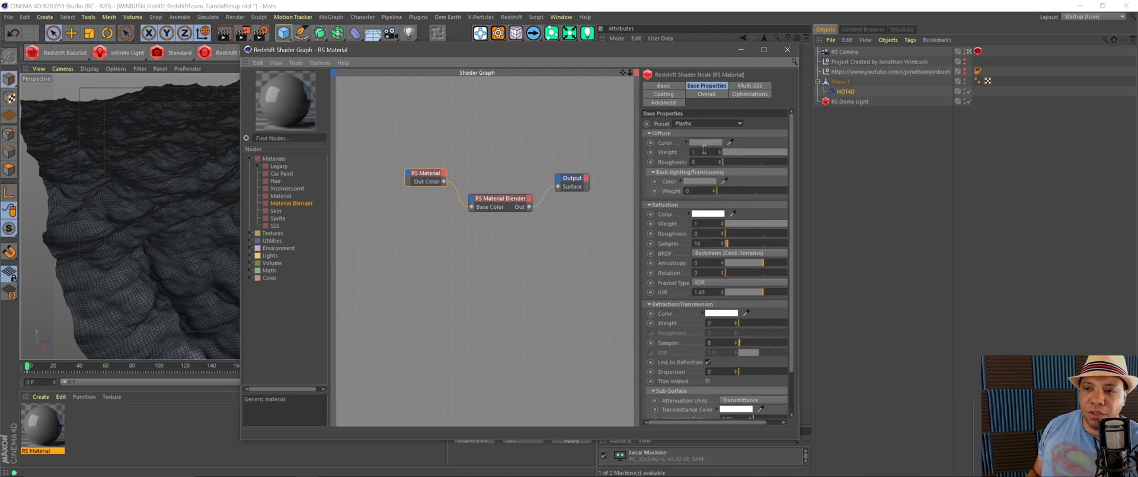
left_click(703, 144)
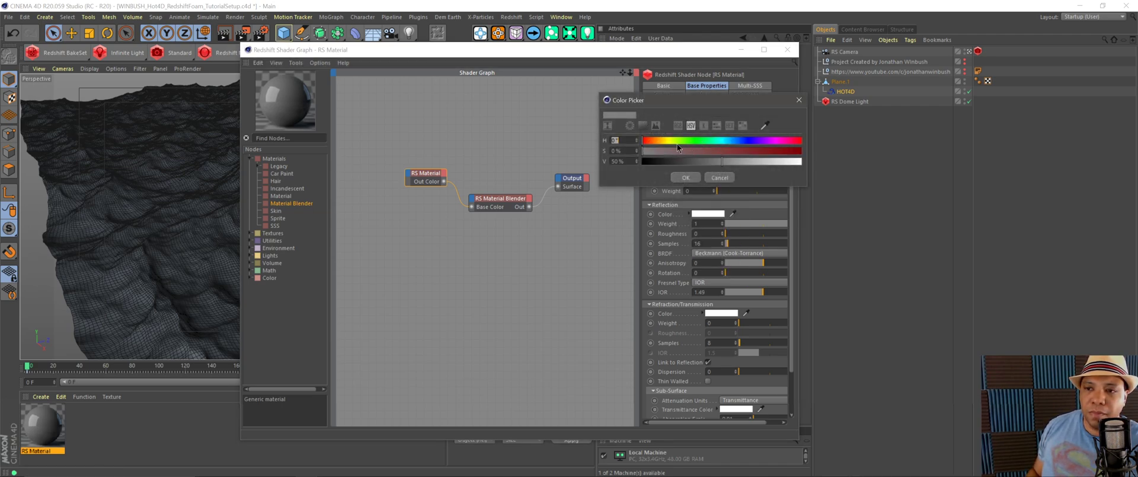
left_click(644, 127)
left_click_drag(716, 204, 712, 184)
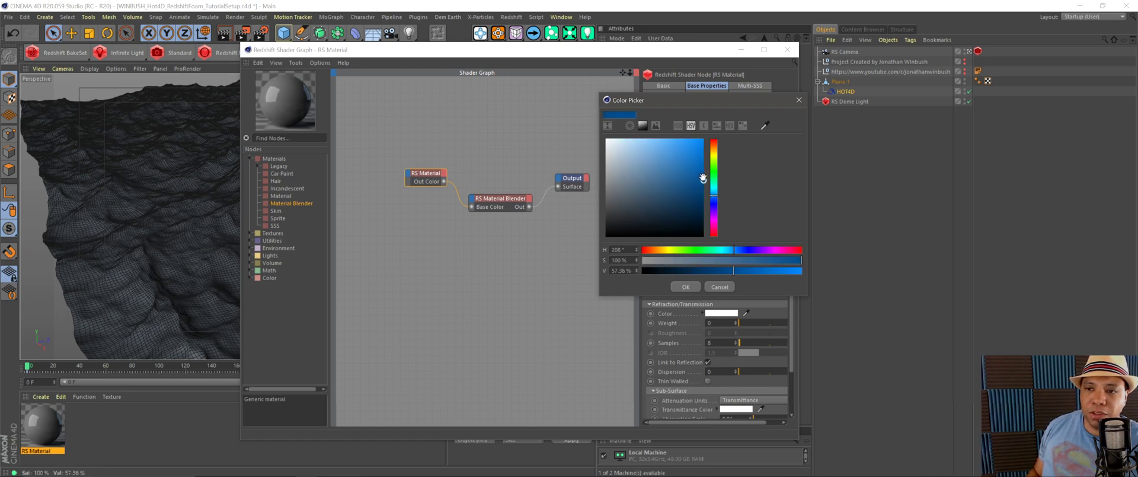
left_click(692, 288)
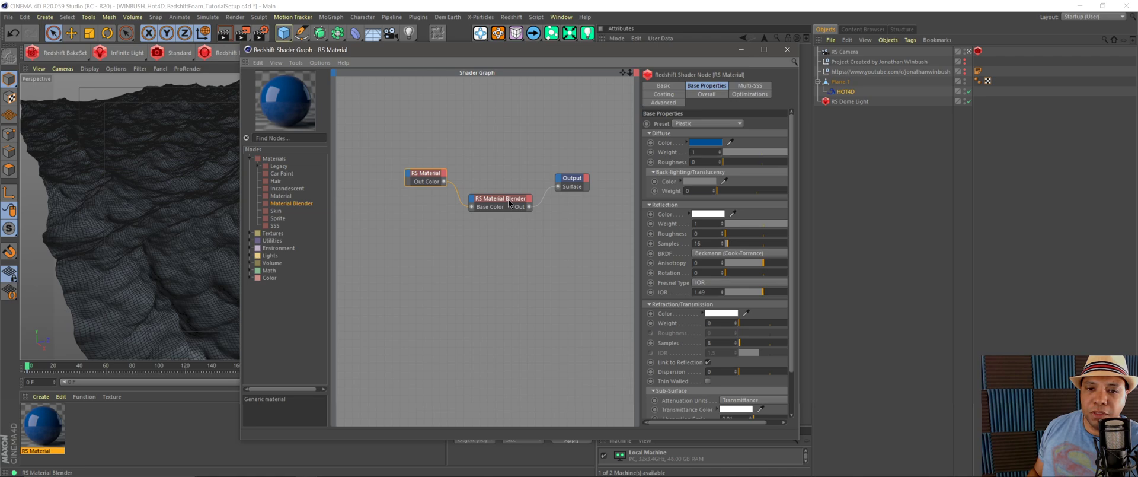
left_click(509, 204)
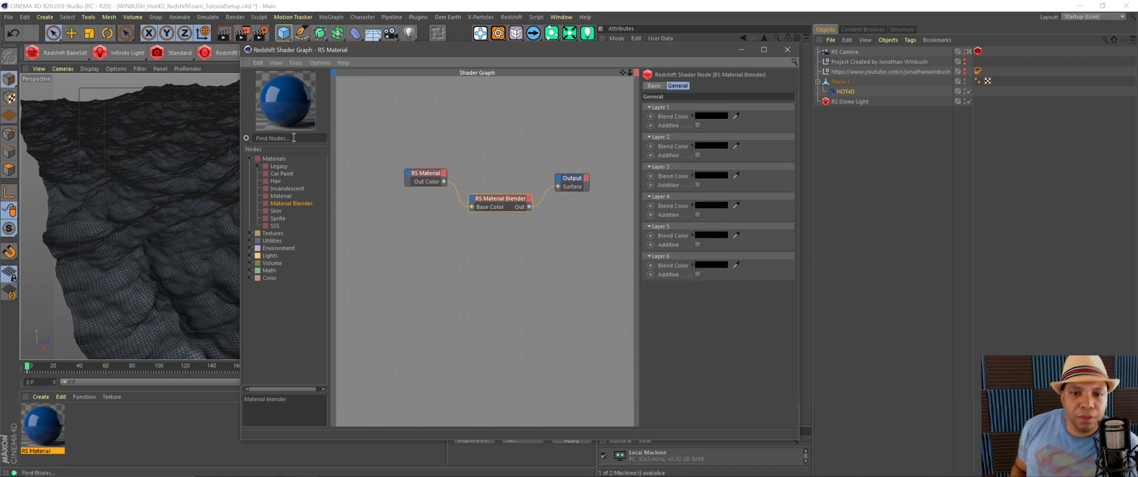
Step: Drag Opacity.png from the IMAGES folder into the shader graph, declining the project copy
left_click(257, 467)
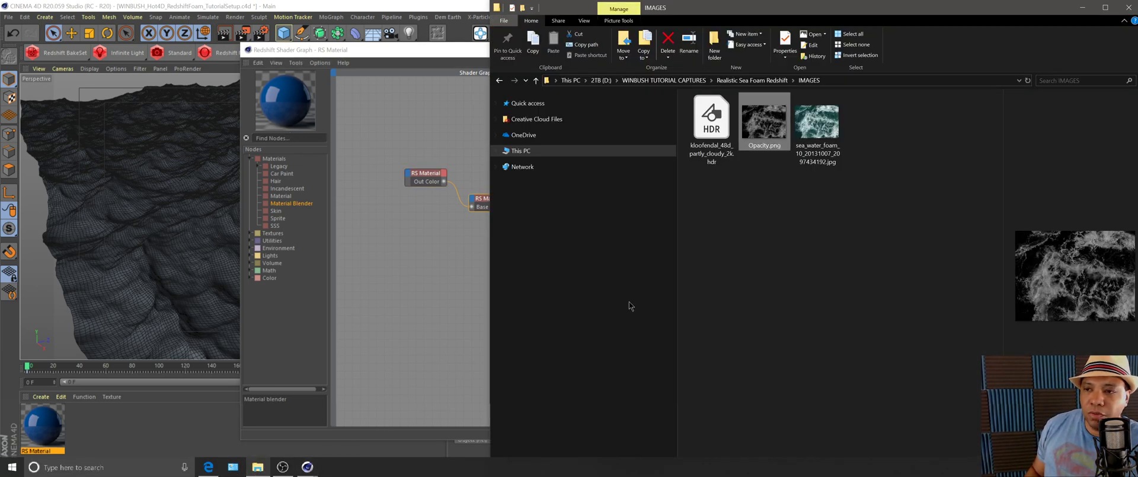
left_click_drag(750, 131, 381, 264)
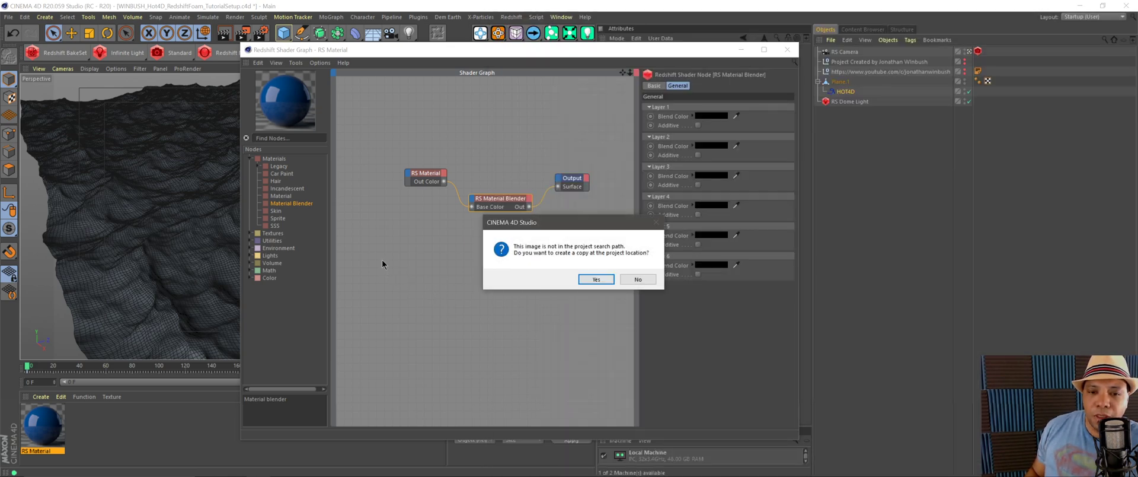
left_click(634, 279)
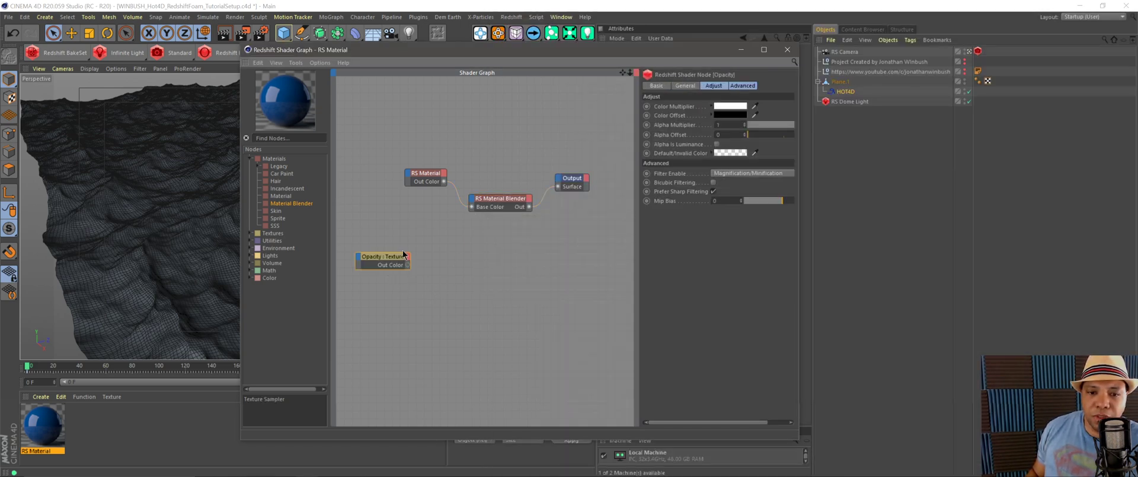
left_click_drag(398, 258, 402, 258)
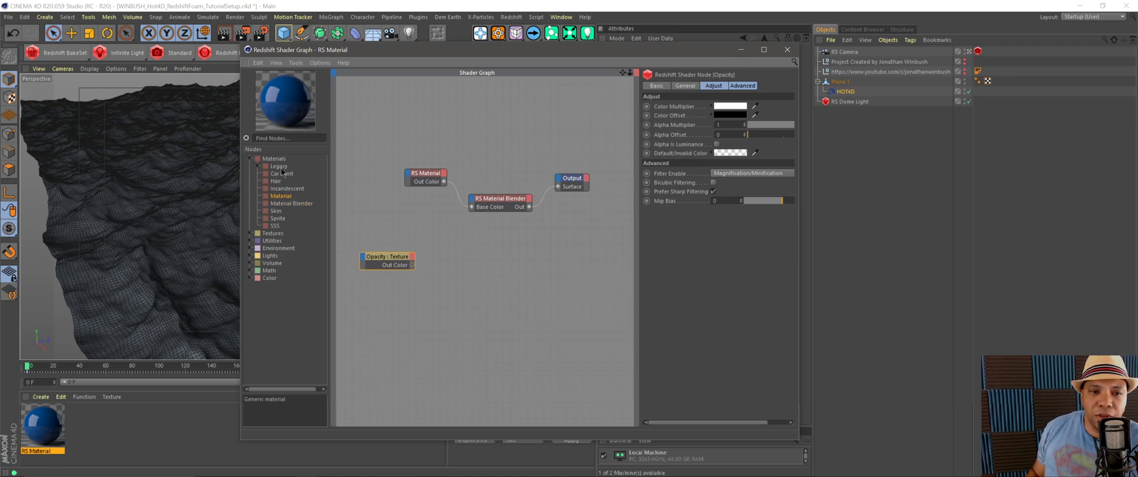
Step: Add a second RS Material with white diffuse colour and Reflection Weight 0
left_click_drag(276, 200, 434, 229)
left_click(704, 142)
left_click_drag(641, 115, 602, 83)
left_click(681, 232)
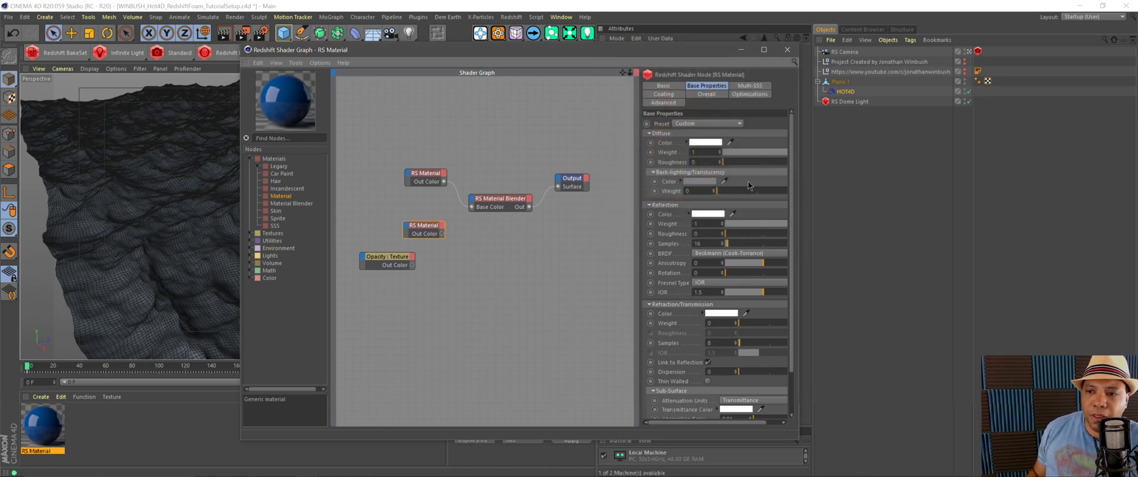
left_click_drag(754, 226, 692, 227)
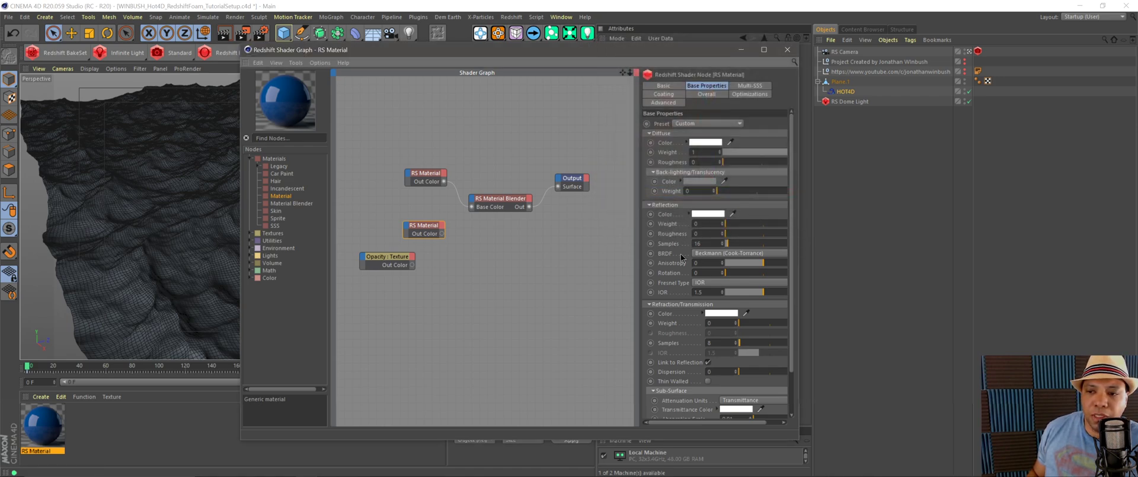
Step: Wire the white material into Layer Color 1 and the Opacity texture into Blend Color 1
left_click_drag(800, 242, 876, 241)
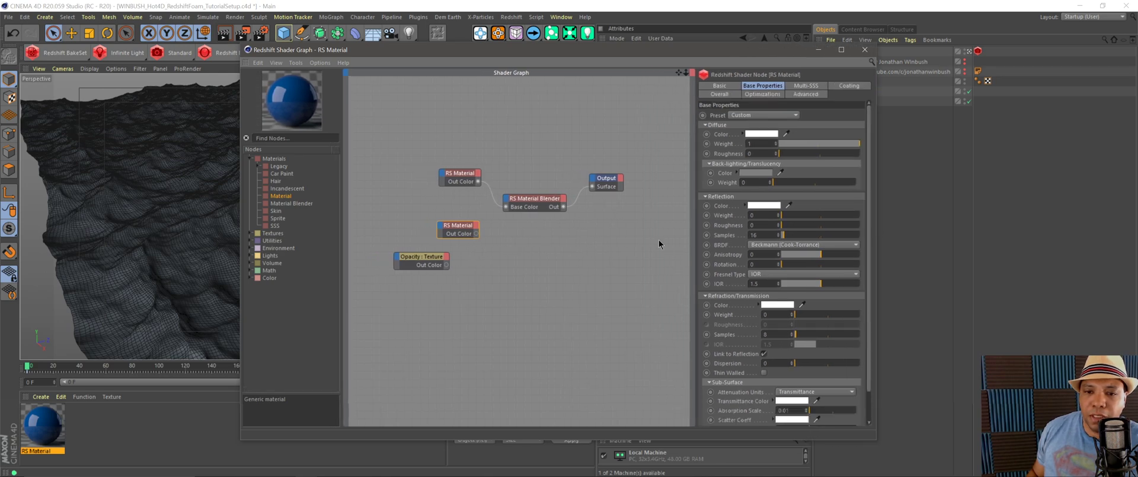
left_click_drag(457, 229, 450, 228)
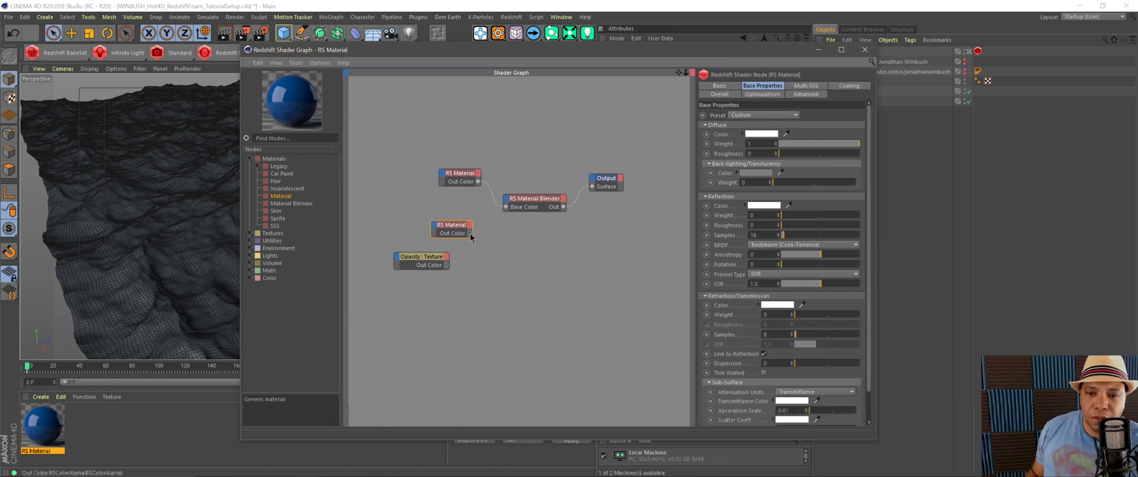
left_click_drag(507, 202, 507, 205)
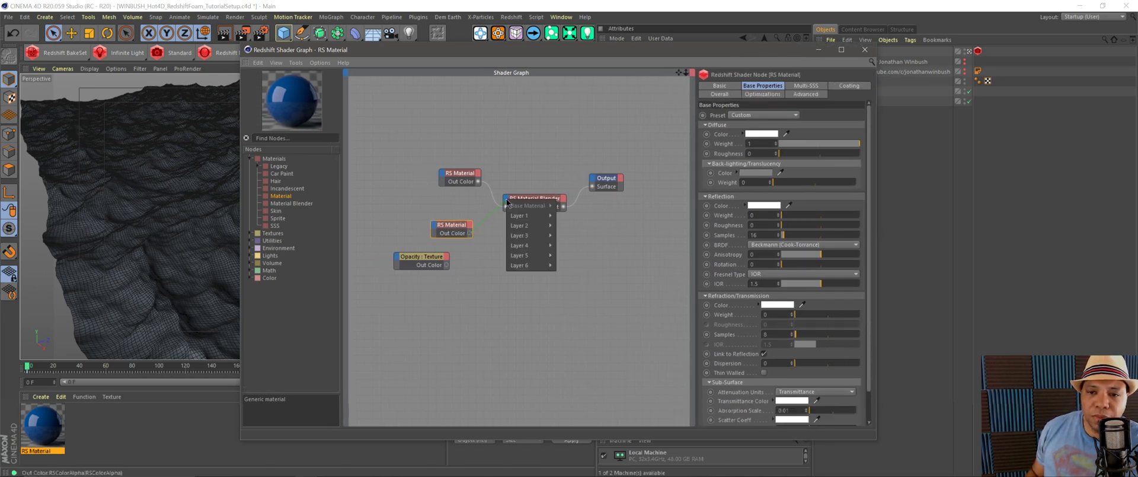
mouse_move(540, 217)
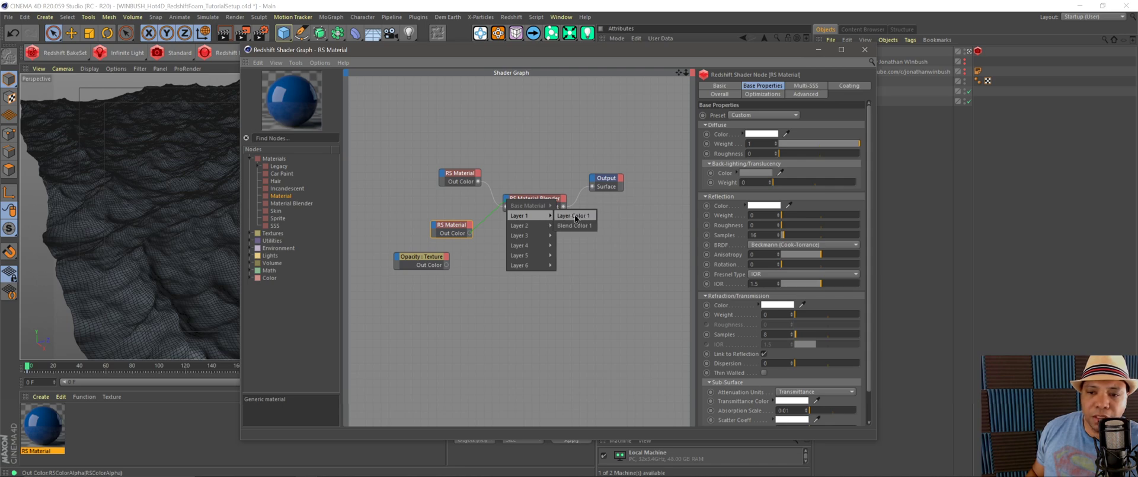
left_click(574, 216)
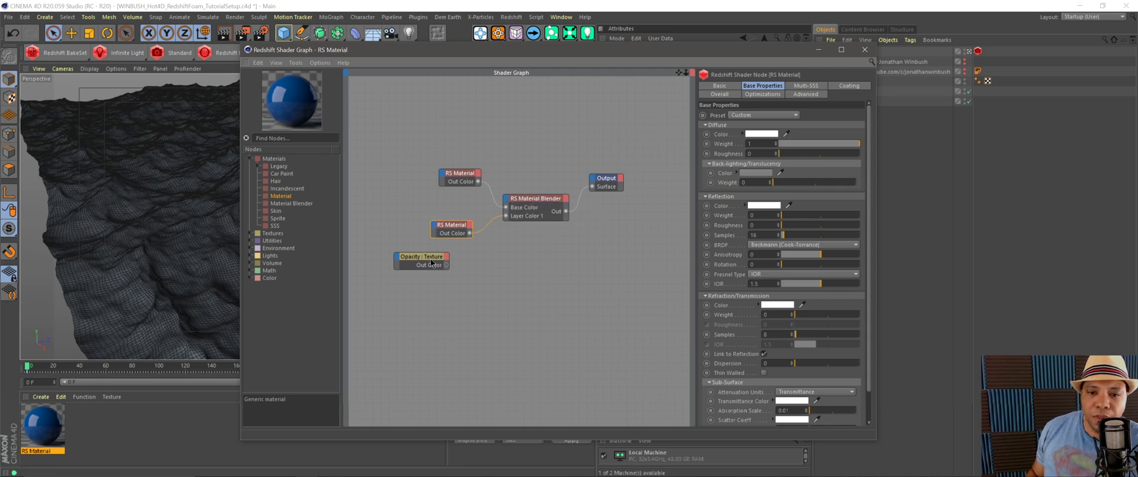
left_click_drag(427, 263, 508, 203)
mouse_move(543, 214)
left_click(582, 227)
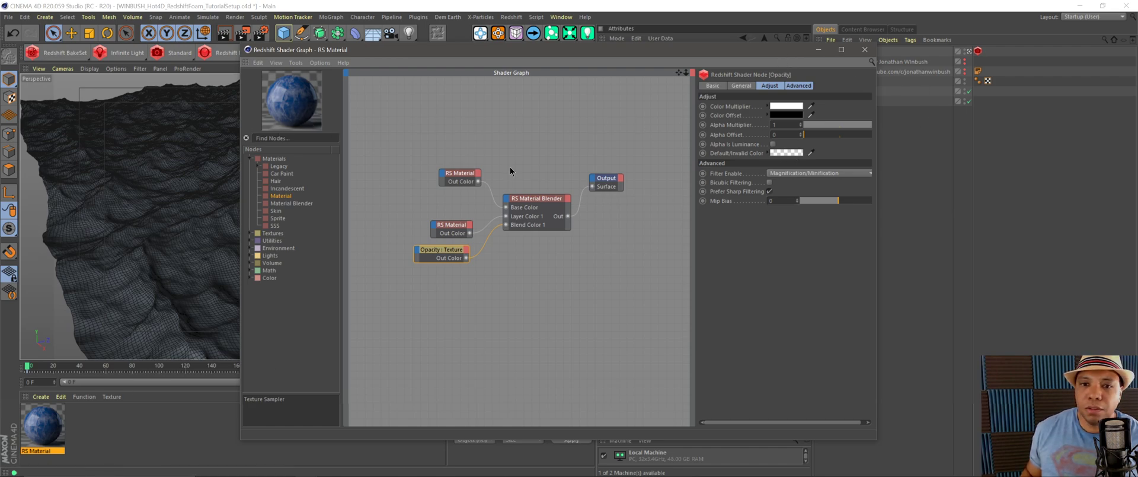
Step: Shift the top RS Material node left and close the Redshift Shader Graph
left_click_drag(461, 176, 449, 175)
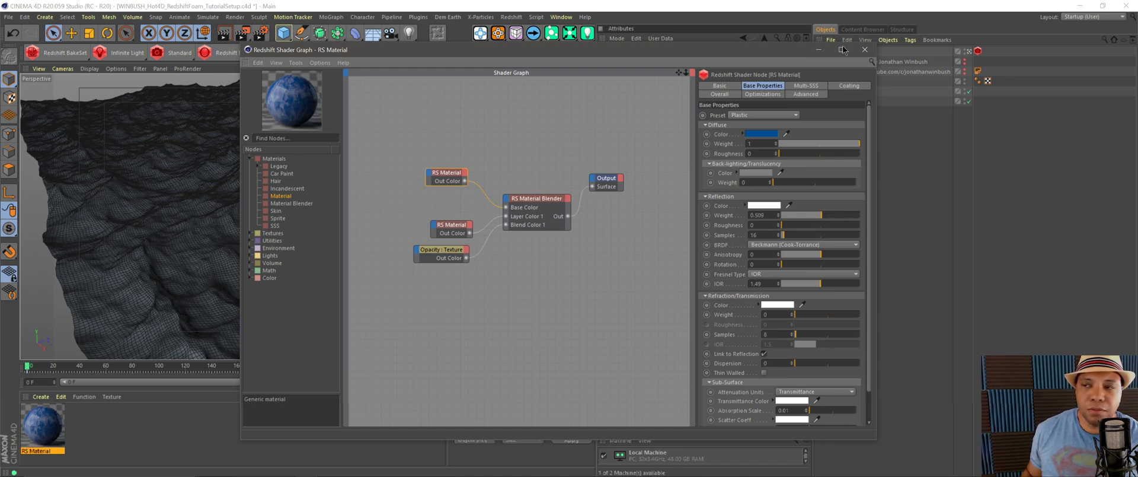
left_click(821, 51)
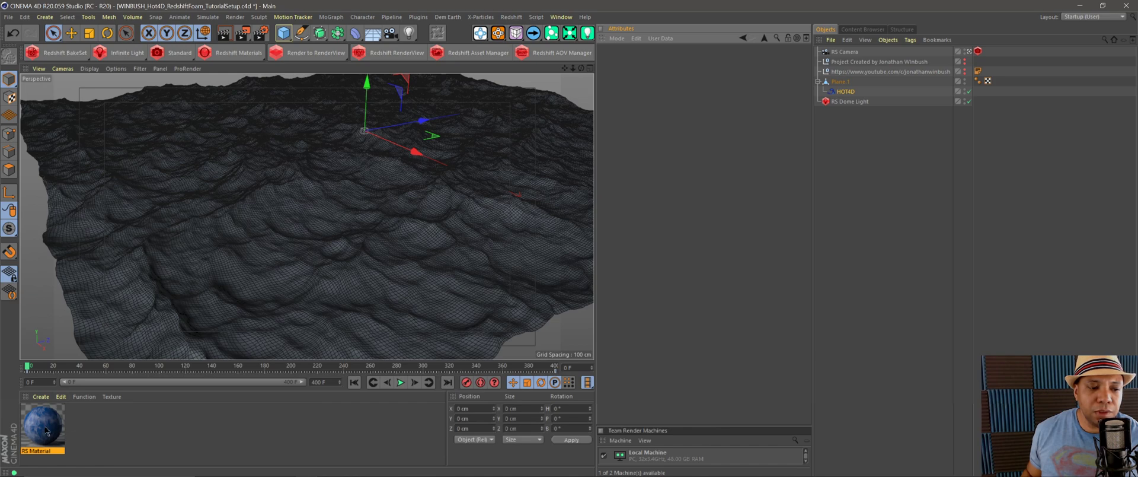
Step: Apply the RS Material to Plane.1 and start an interactive Redshift RenderView render
left_click_drag(838, 87, 841, 82)
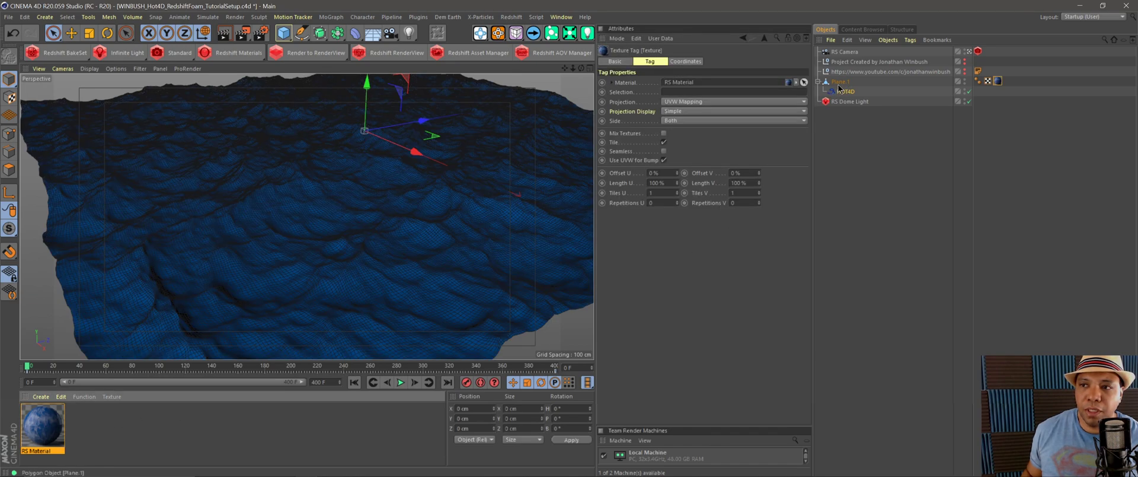
left_click(840, 82)
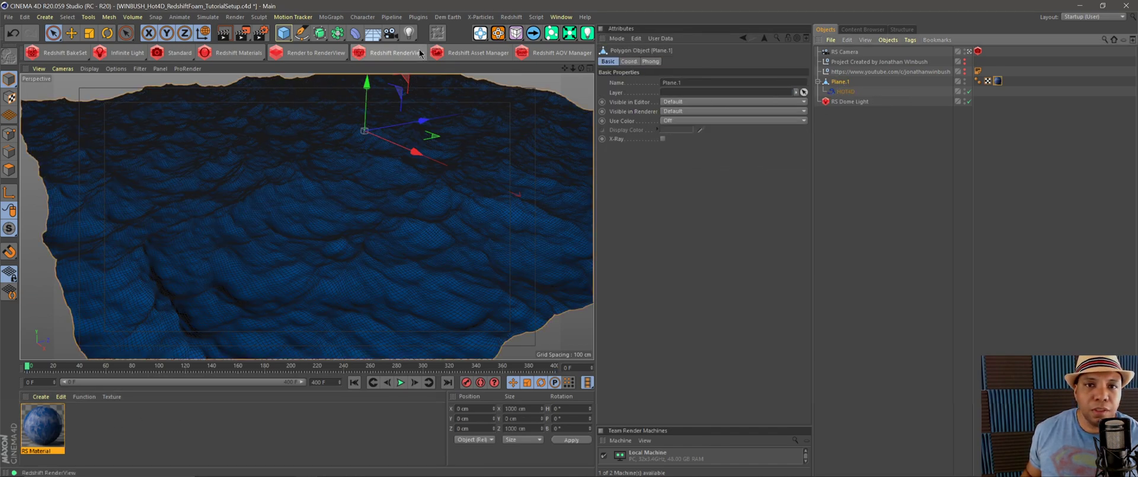
left_click(382, 52)
left_click(229, 46)
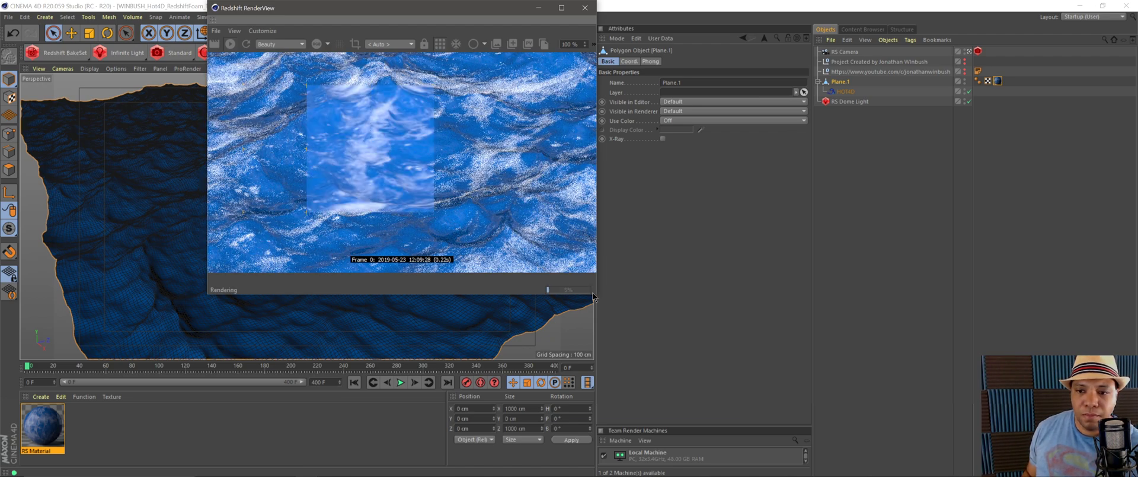
Step: Enlarge the RenderView, set its zoom to 75 %, and reframe the ocean in the perspective view
left_click_drag(595, 296, 689, 355)
left_click(141, 250)
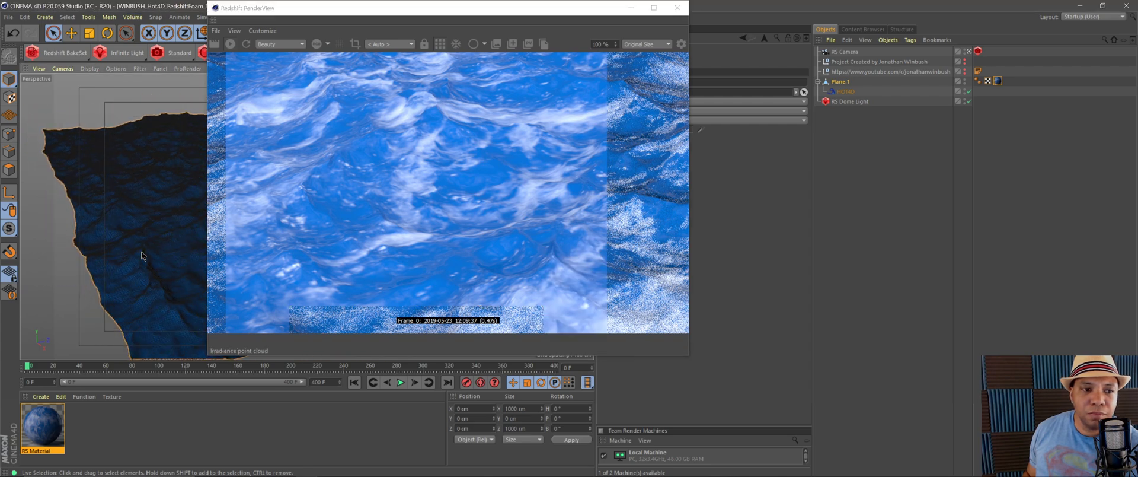
left_click_drag(141, 251, 142, 248, "alt")
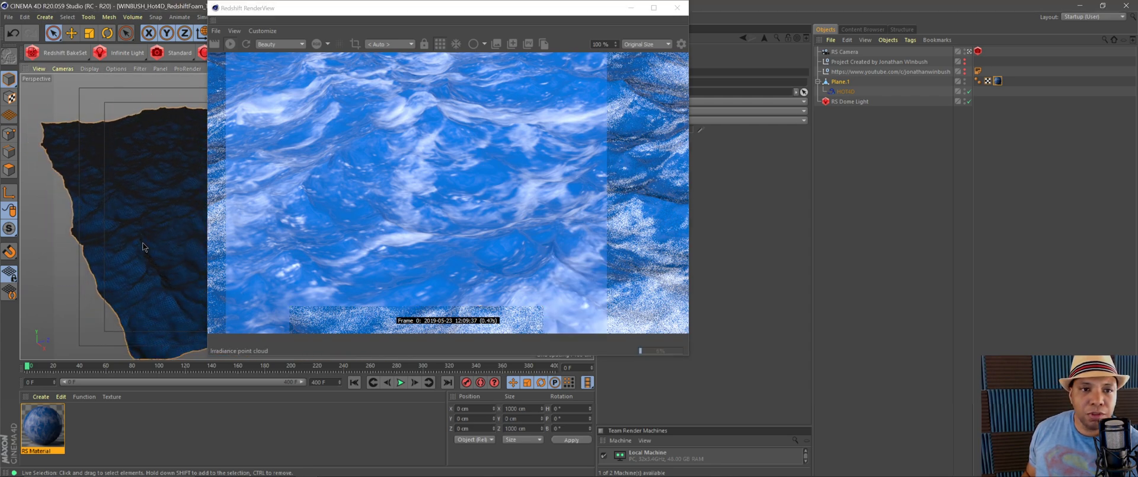
left_click(609, 44)
type("75")
key("Return")
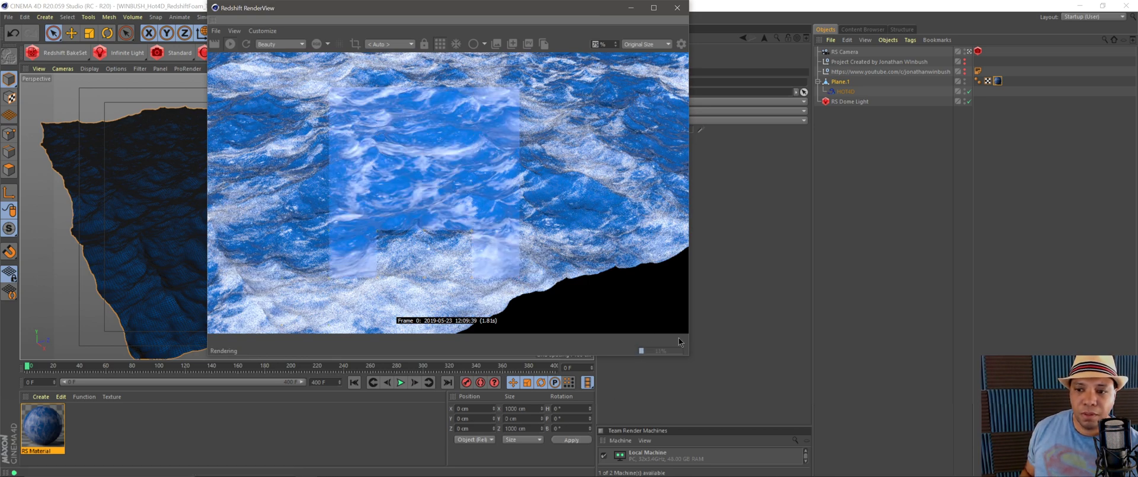
left_click_drag(691, 360, 740, 387)
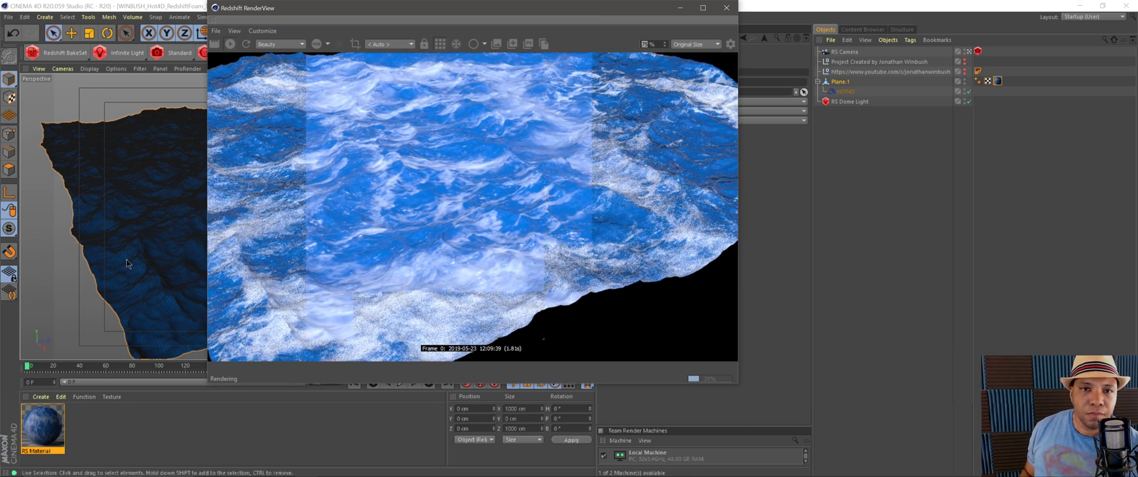
left_click_drag(128, 229, 145, 232, "alt")
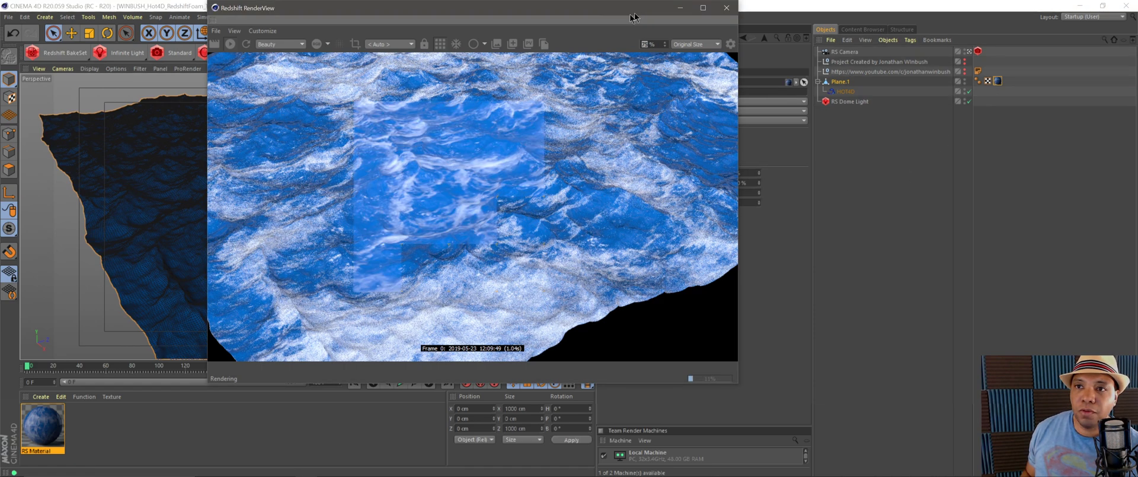
left_click_drag(641, 8, 464, 27)
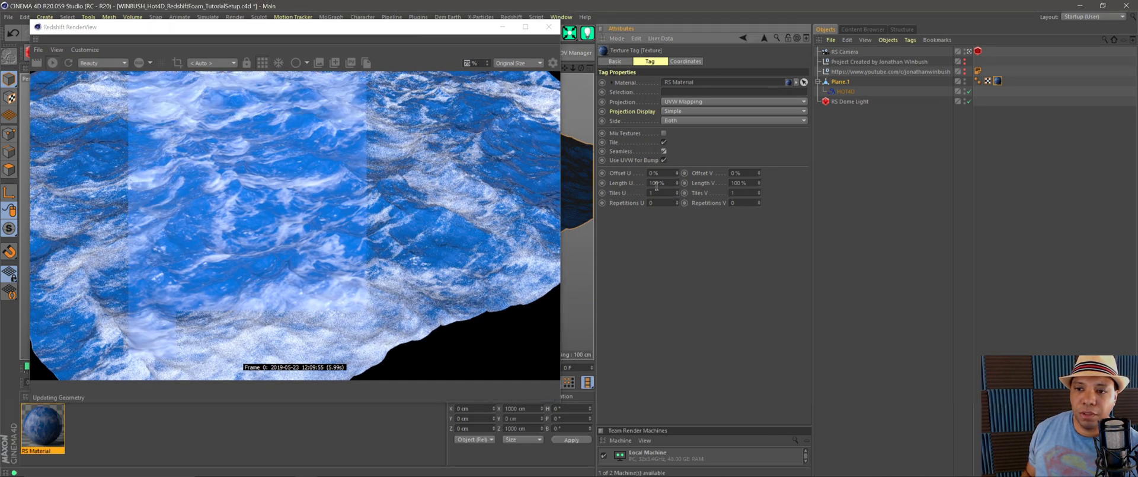
Step: Set the texture tag's Length U to 75 % so the material tiles 1.333 times
type("5")
key("Return")
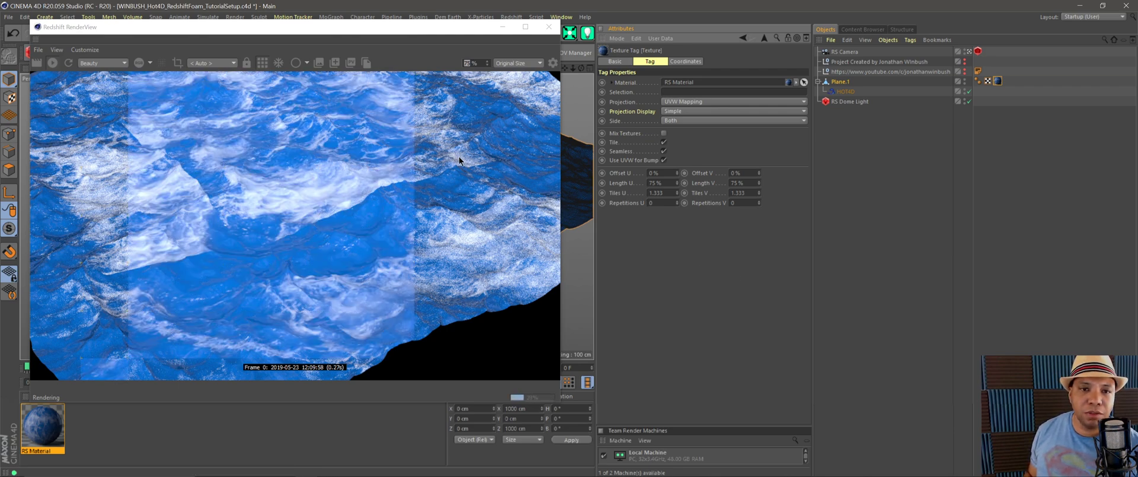
left_click_drag(334, 28, 411, 24)
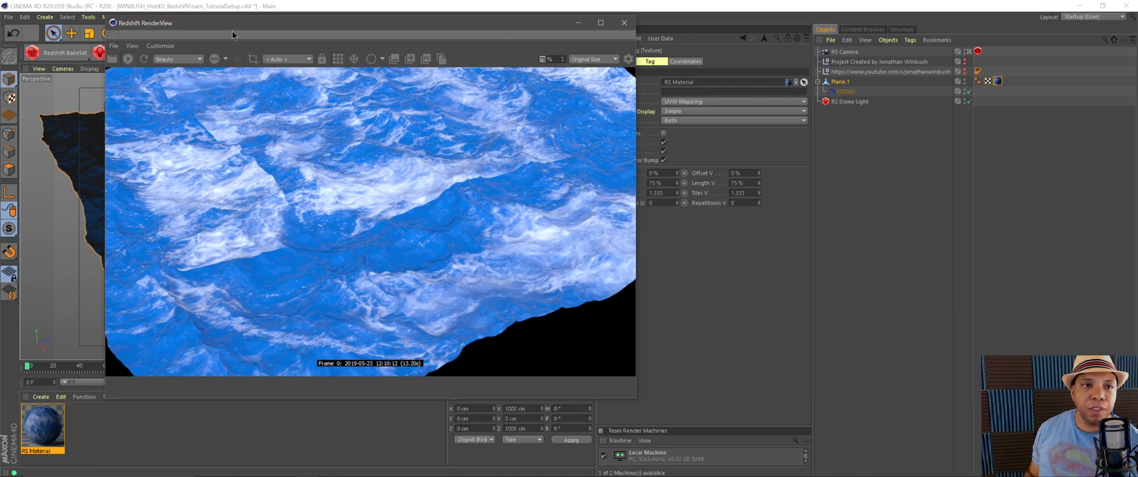
left_click_drag(230, 33, 320, 45)
Step: Show the RS Dome Light's settings: dome map, 0.5 exposure, 64 samples
left_click(122, 136)
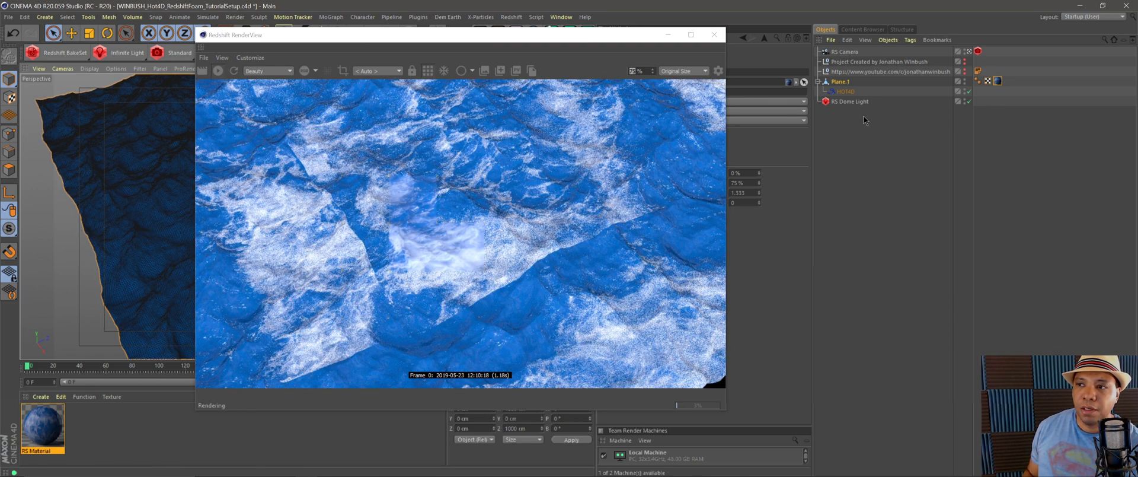
left_click(850, 102)
left_click_drag(415, 34, 284, 40)
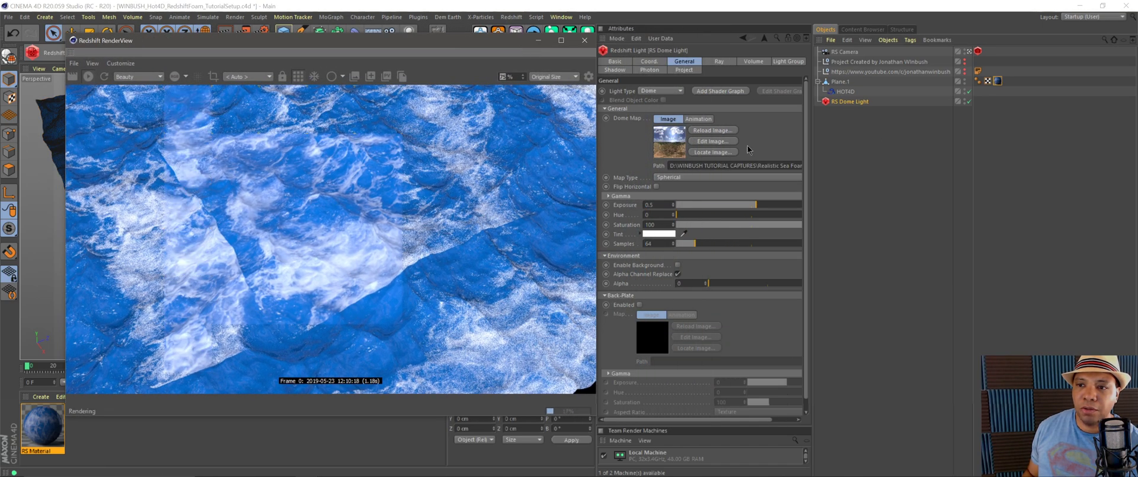
Step: Read the dome light's HDRI path and view the Kloofendal 48d Partly Cloudy page on HDRI Haven
left_click(731, 166)
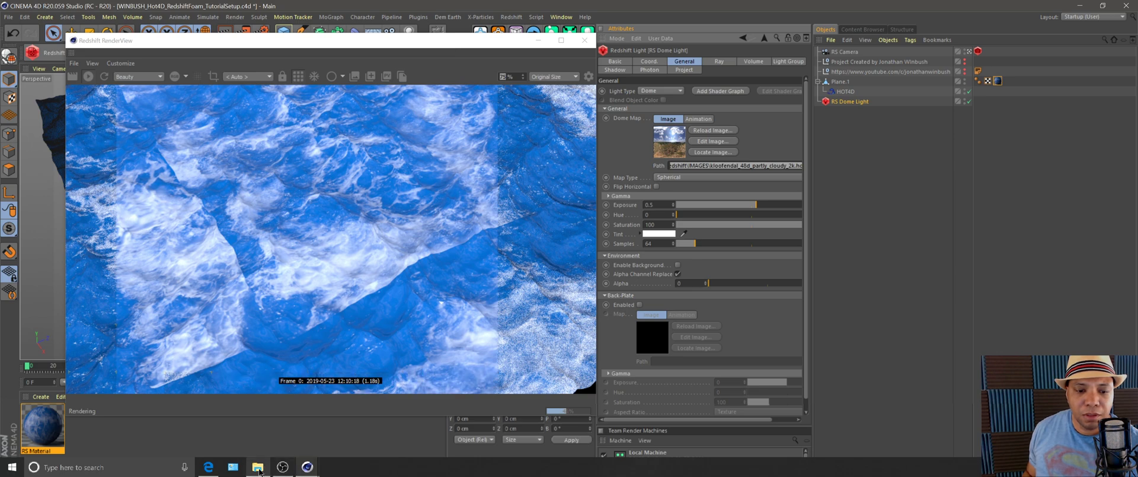
left_click(208, 466)
left_click(306, 9)
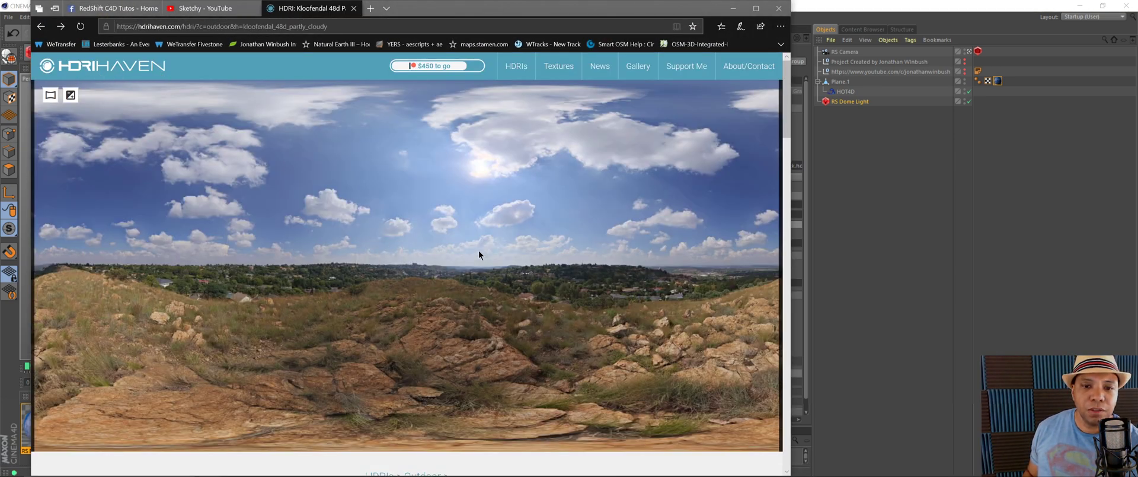
Step: Check the Kloofendal HDRI's download sizes and info, then minimize the browser
scroll(432, 285, "down", 7)
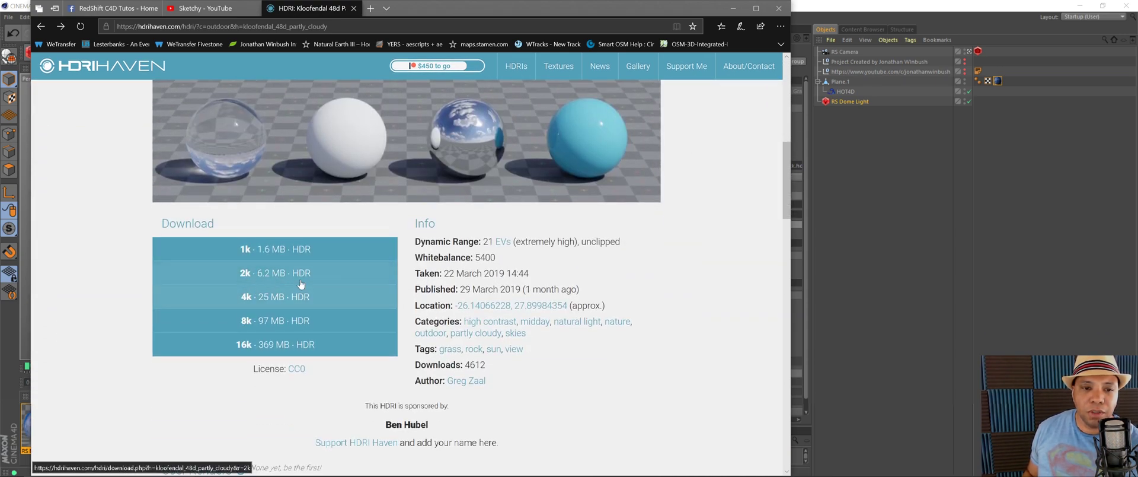
scroll(547, 319, "up", 6)
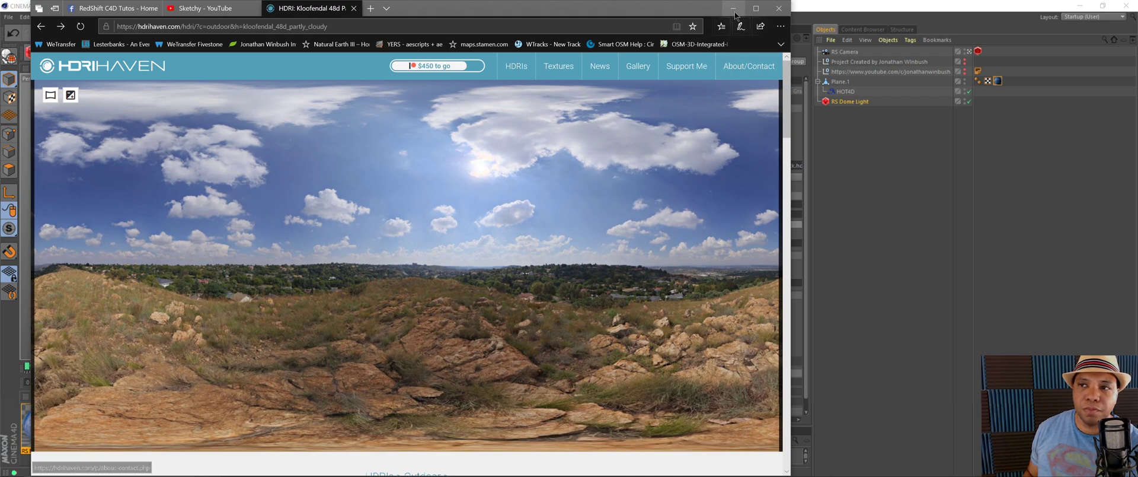
left_click(733, 8)
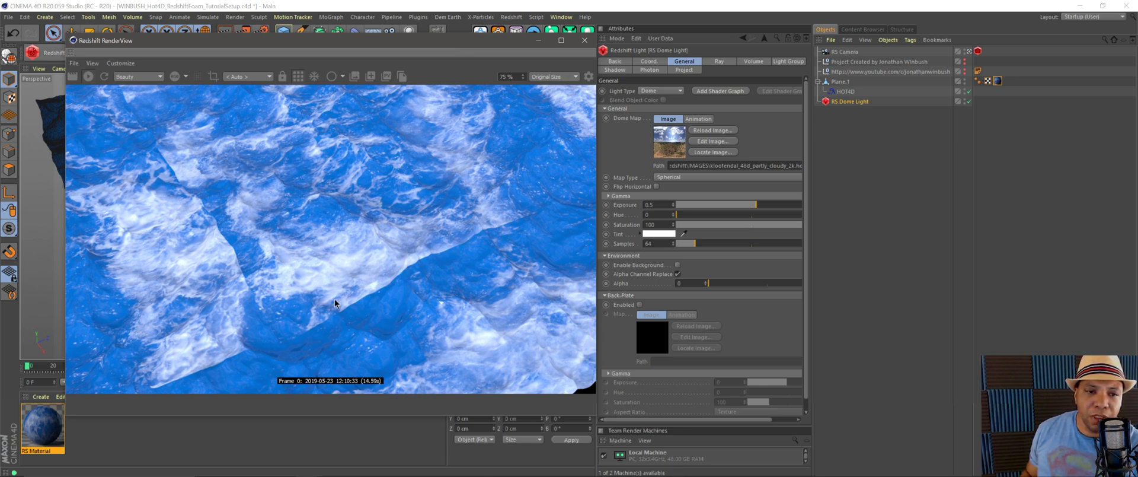
Step: Set Plane.1's texture tag Length U and V to 100 % and reopen the RS Material shader graph
left_click(998, 82)
left_click(672, 185)
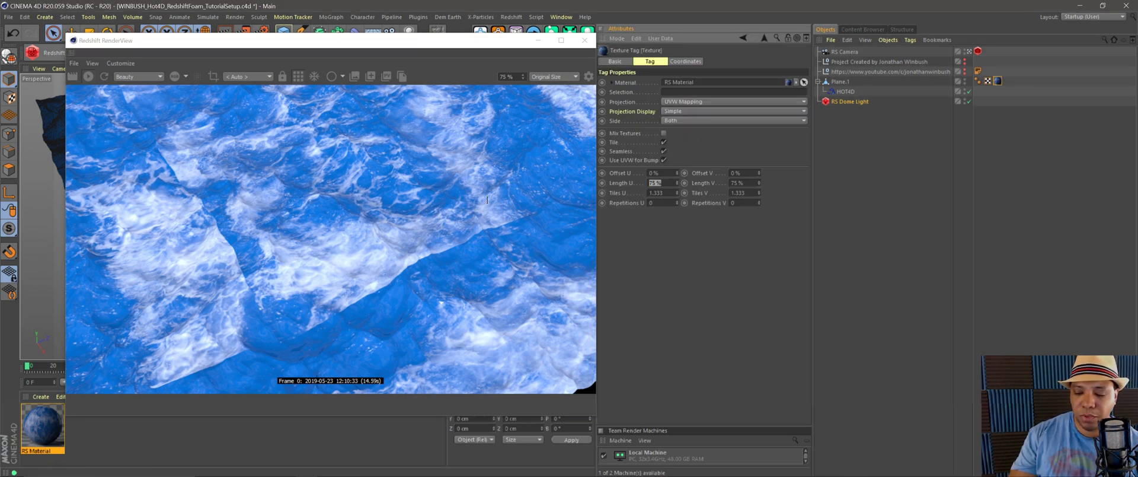
type("100")
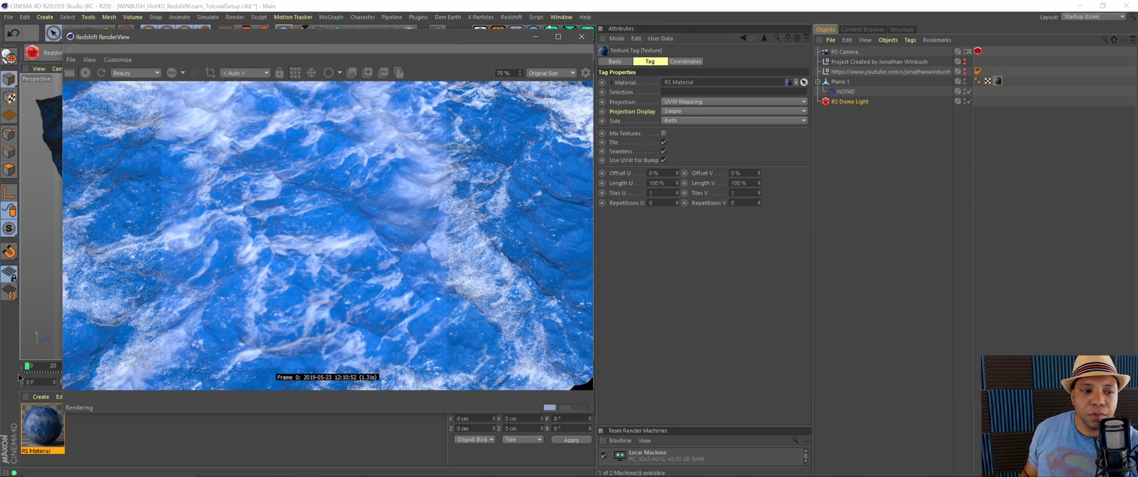
left_click_drag(325, 44, 322, 40)
left_click(698, 143)
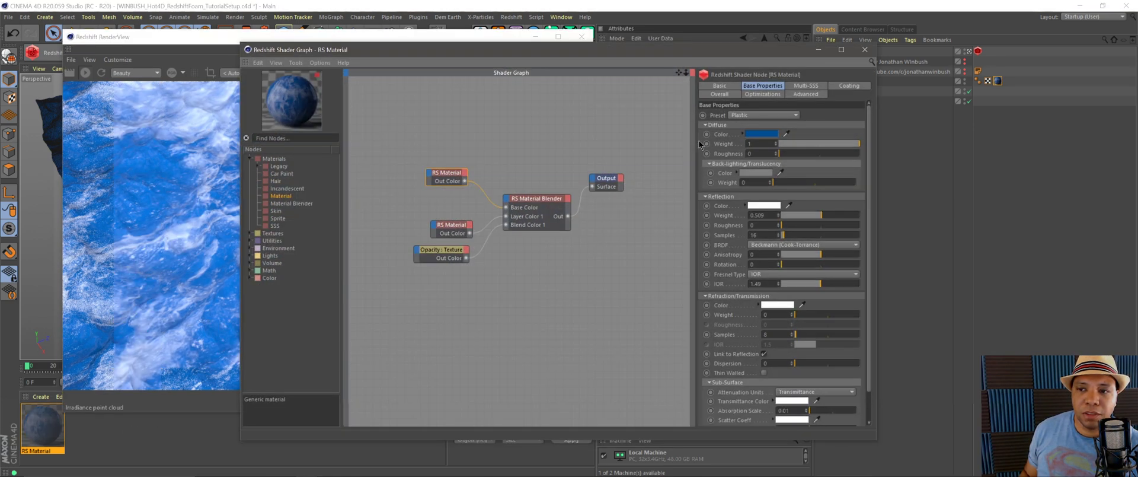
Step: Apply the Water preset to the top RS Material node feeding the Material Blender
mouse_move(446, 173)
left_mouse_down()
mouse_move(443, 156)
mouse_move(435, 162)
left_mouse_up()
left_click(753, 118)
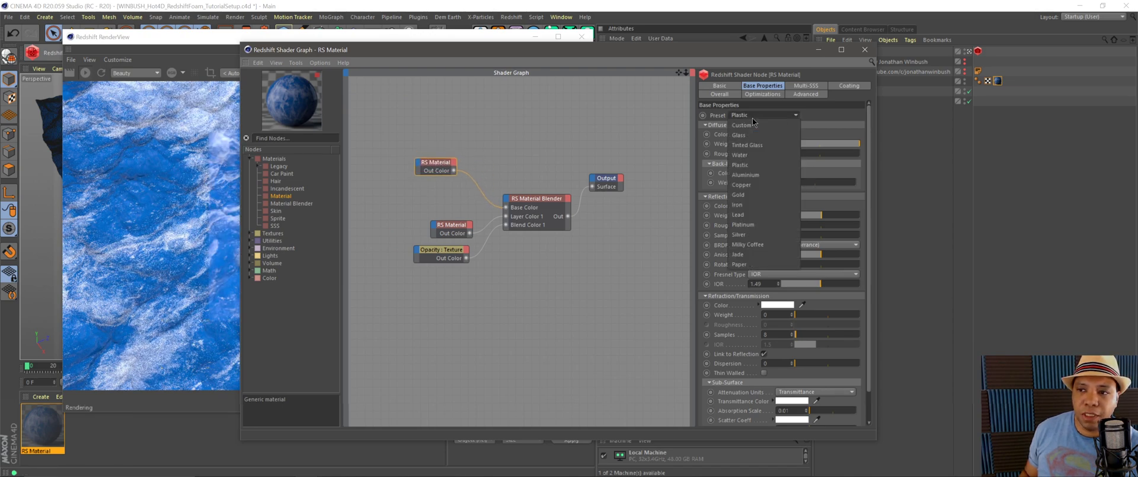
left_click(762, 156)
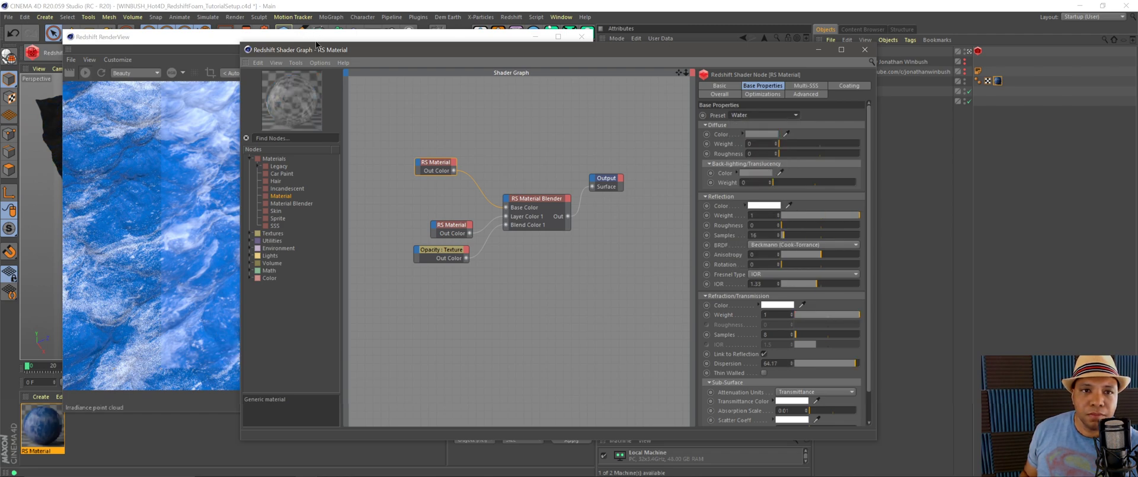
left_click_drag(356, 53, 563, 54)
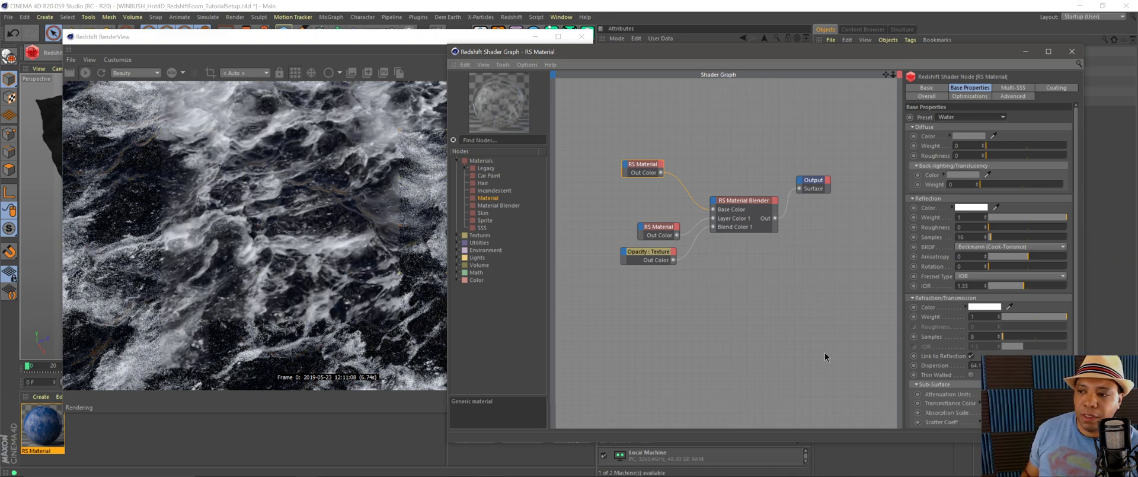
scroll(1074, 231, "down", 2)
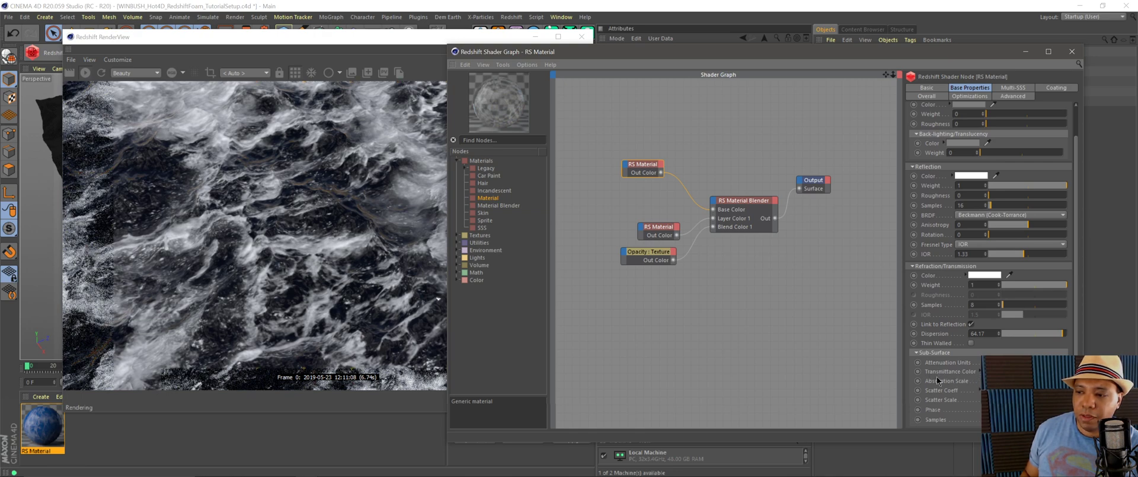
Step: Set the water material's Refraction Color to teal using the spectrum colour picker
left_click(993, 371)
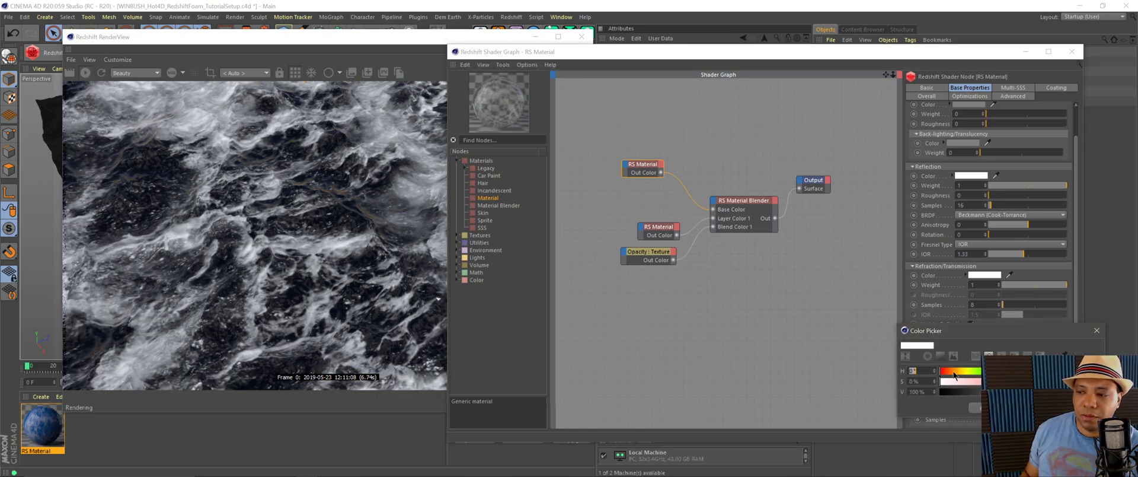
left_click(940, 357)
left_click(989, 418)
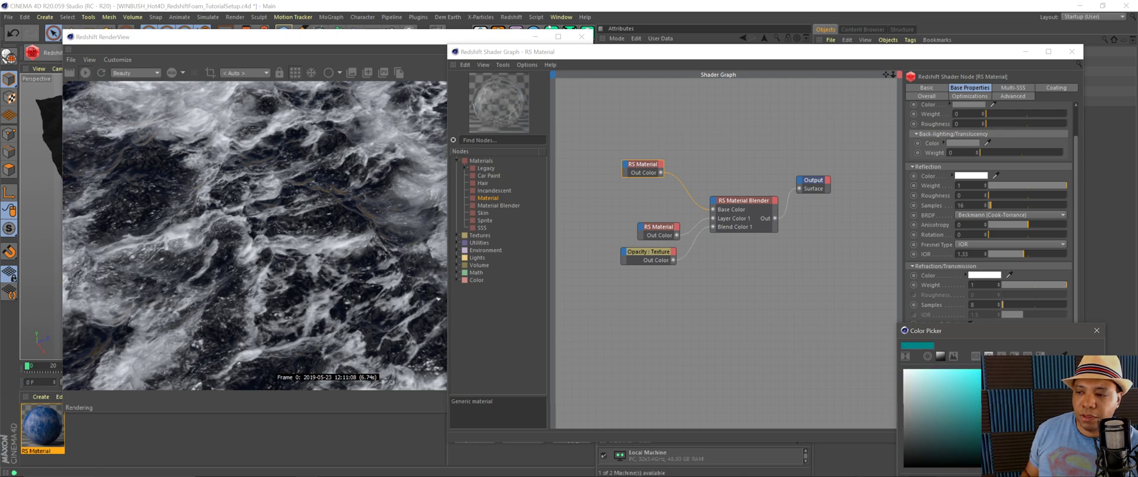
left_click_drag(948, 330, 781, 147)
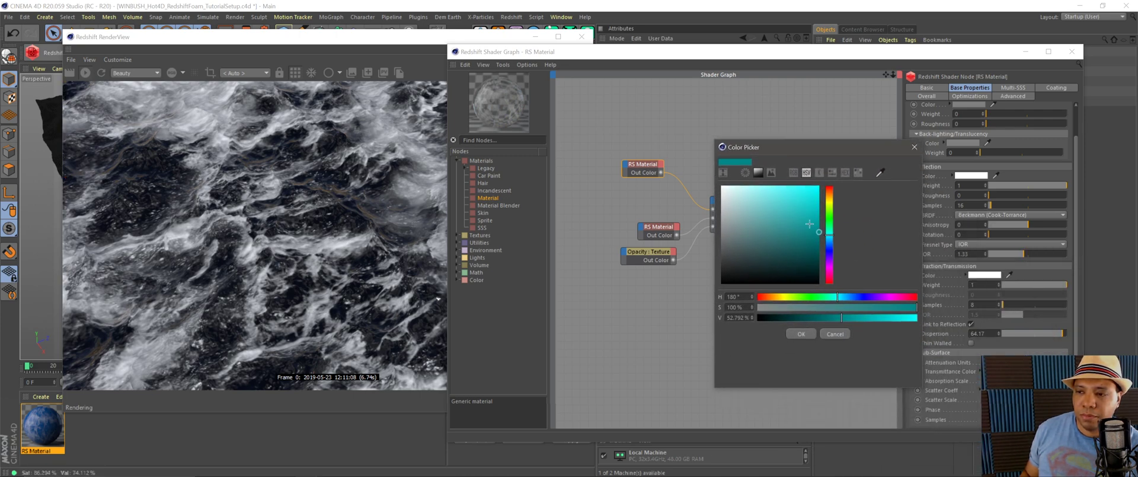
left_click(801, 333)
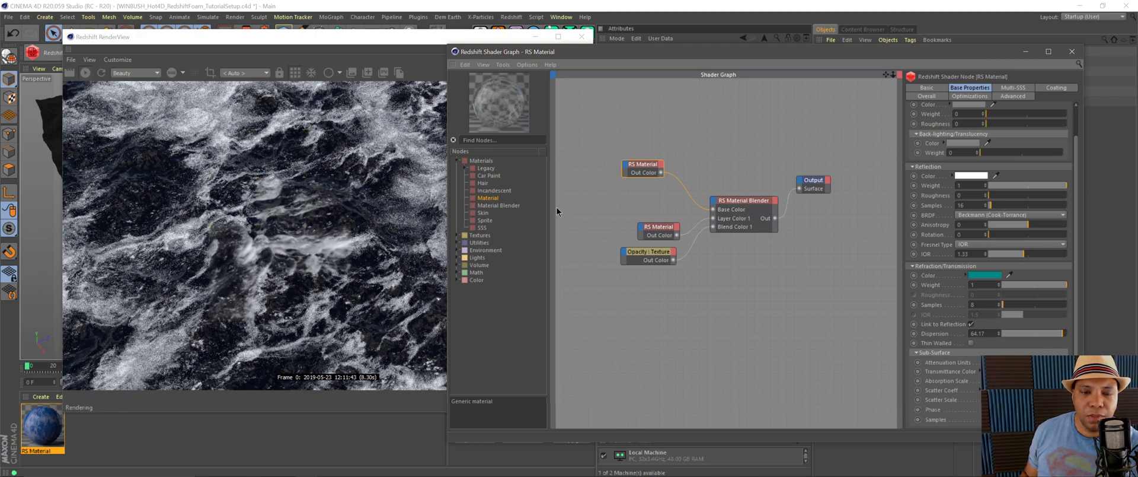
left_click(994, 176)
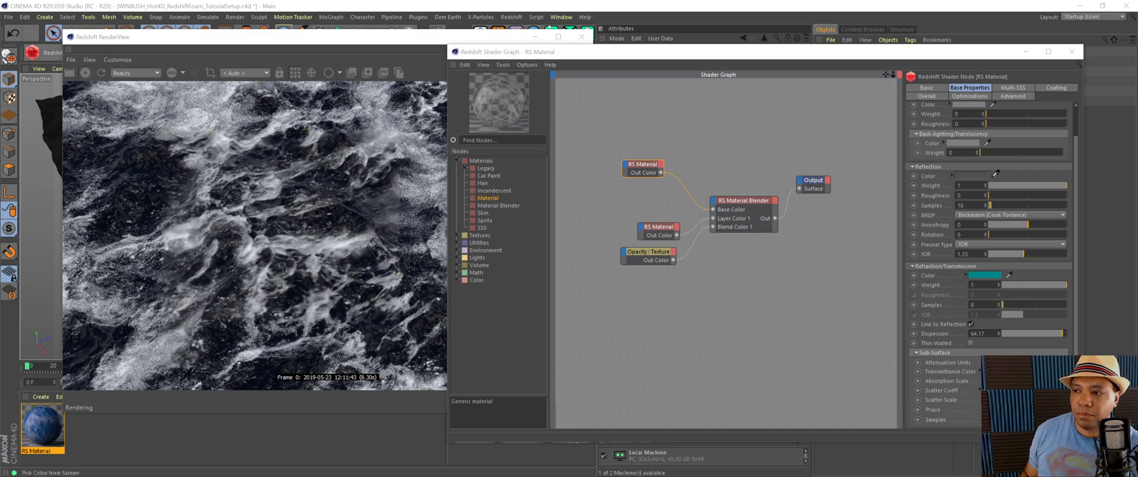
Step: Sample the refraction teal into Reflection Color and lower reflection weight to 0.509
left_click(984, 275)
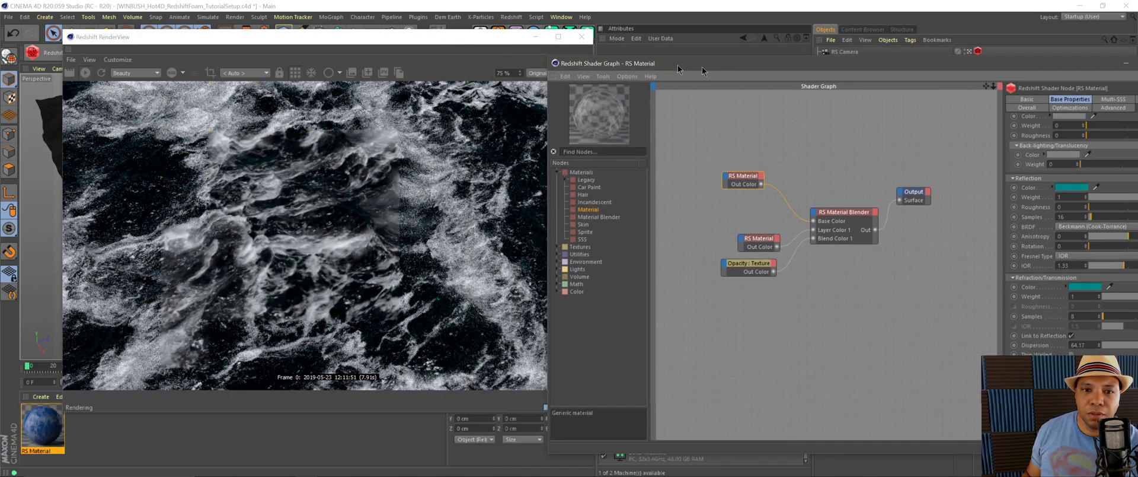
left_click_drag(532, 53, 696, 69)
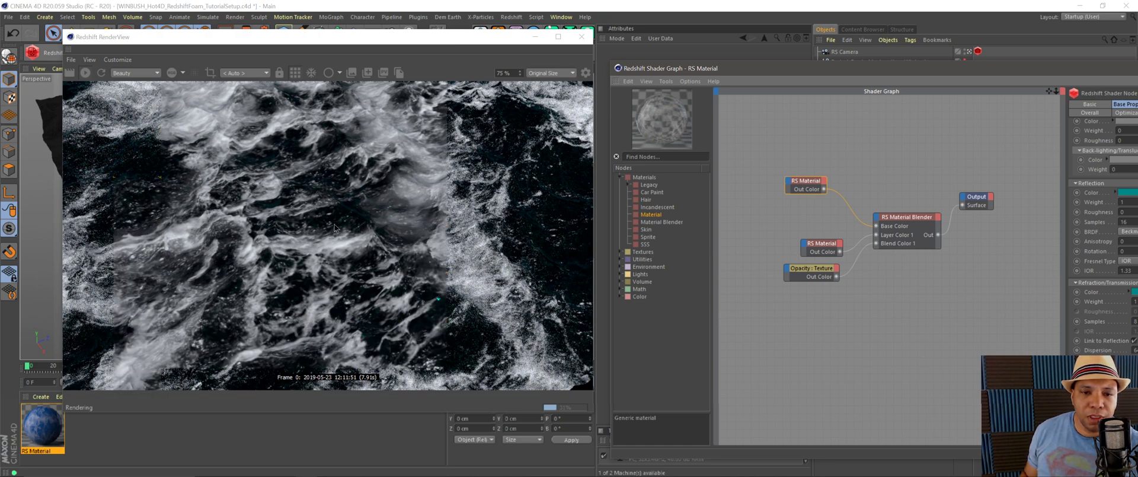
left_click_drag(822, 69, 602, 47)
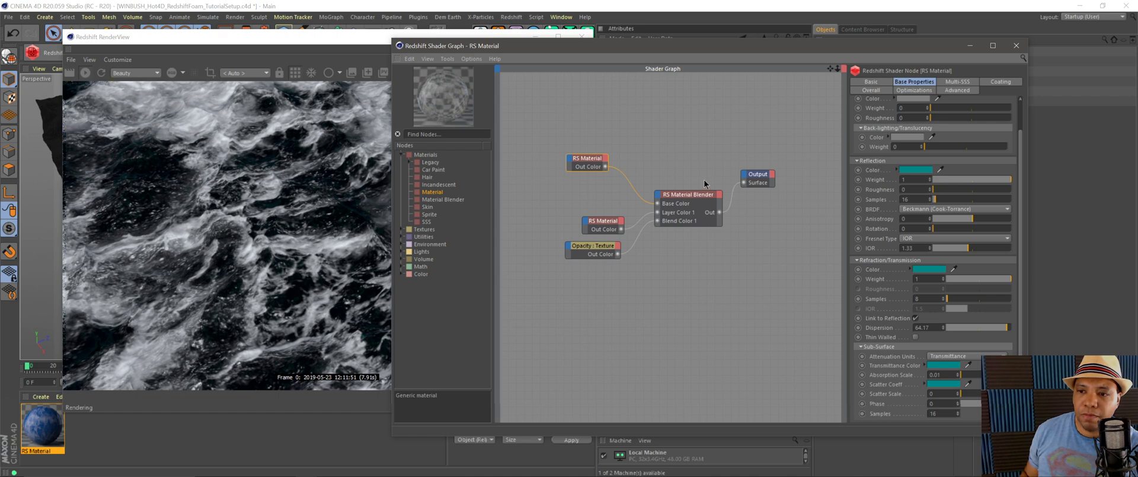
left_click_drag(988, 180, 974, 179)
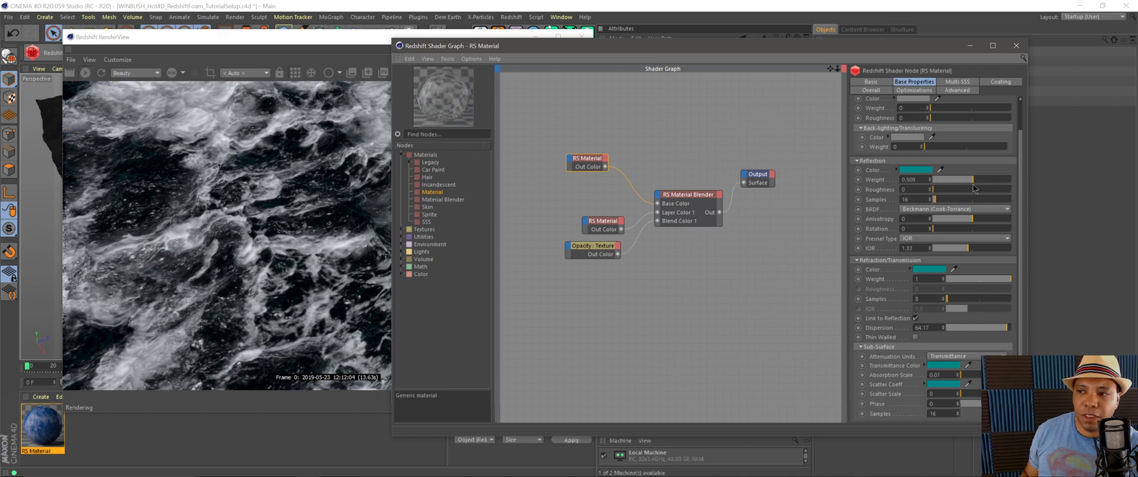
left_click_drag(518, 45, 709, 56)
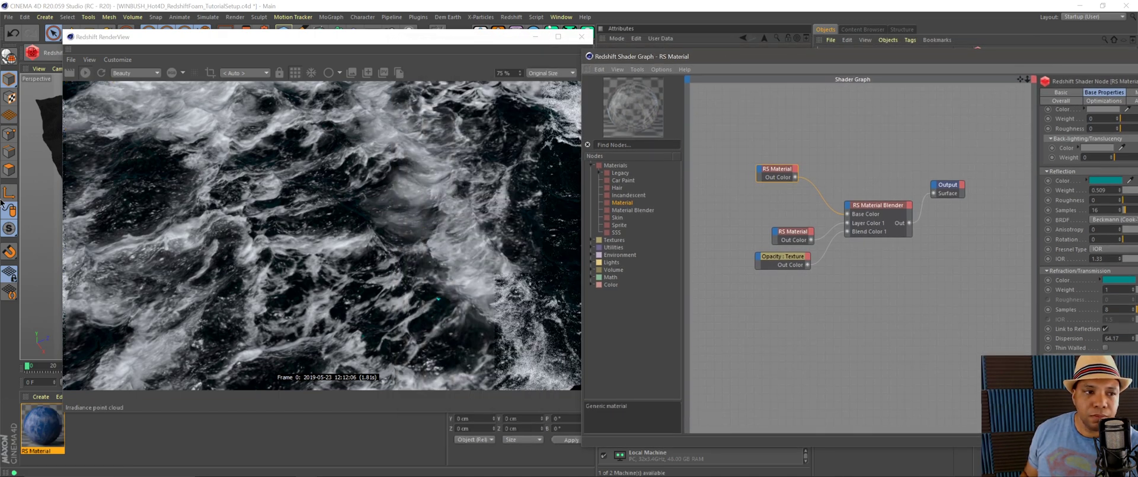
left_click(489, 76)
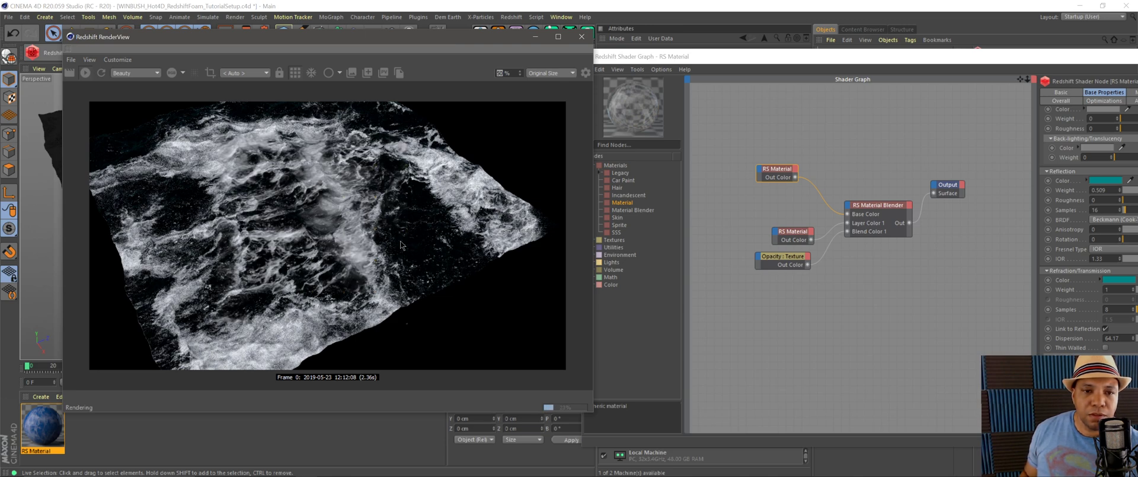
Step: Orbit and dolly the perspective camera in over the ocean mesh for a close foam view
left_click_drag(350, 36, 583, 30)
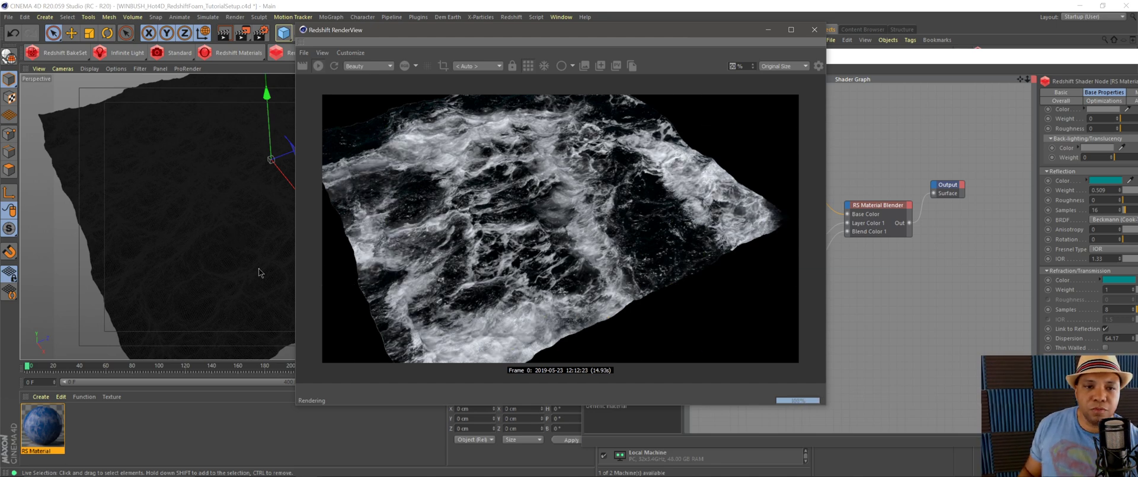
mouse_move(240, 261)
left_mouse_down("alt")
mouse_move(222, 273)
mouse_move(258, 252)
left_mouse_up("alt")
left_click(222, 273)
scroll(254, 242, "up", 2)
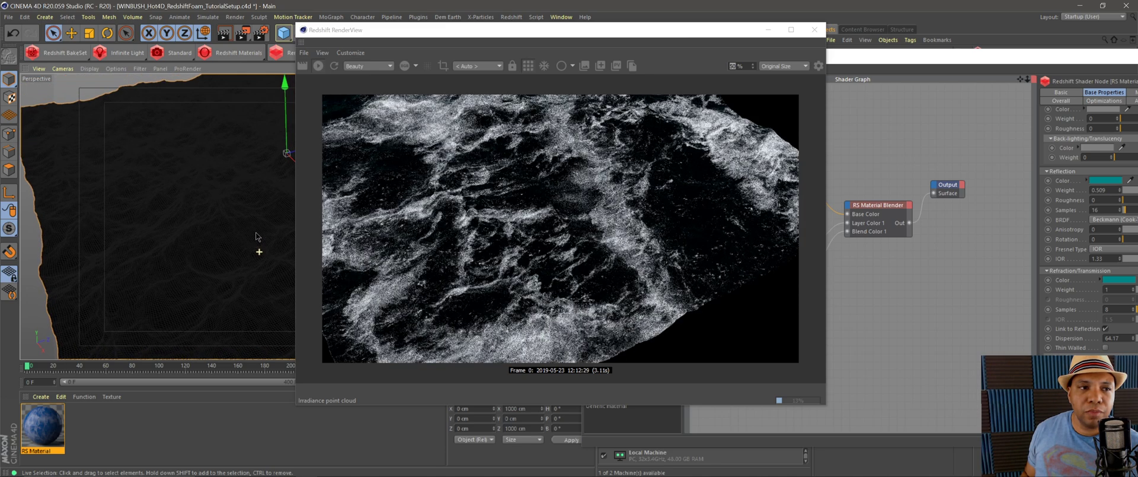
scroll(255, 257, "up", 1)
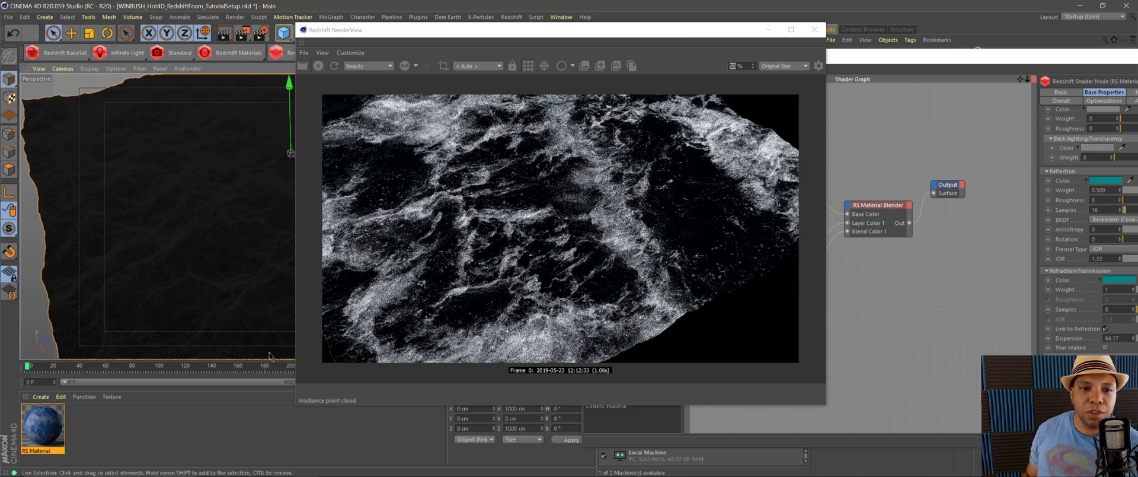